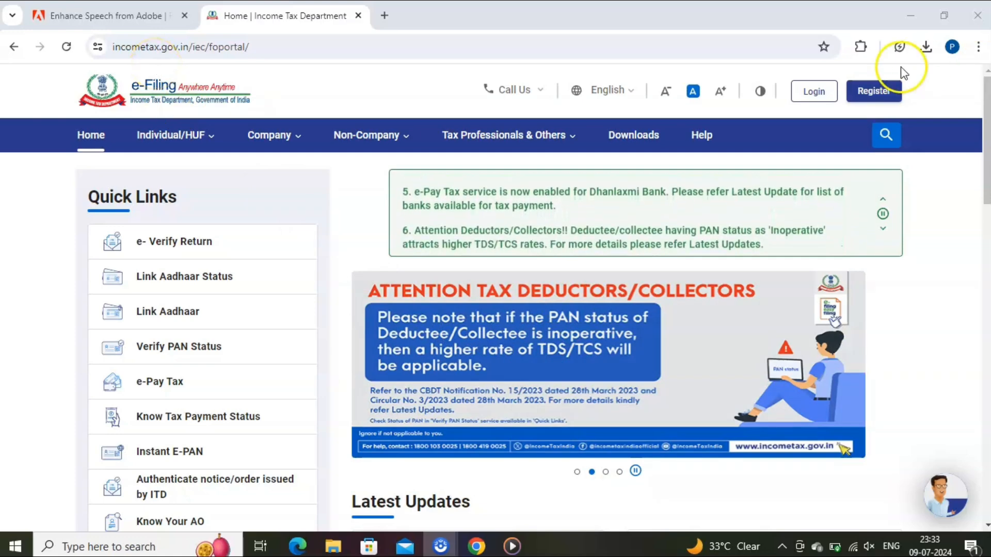
- Open the e-Filing portal's login page and go back from it
{"action": "left_click", "coordinate": [815, 95]}
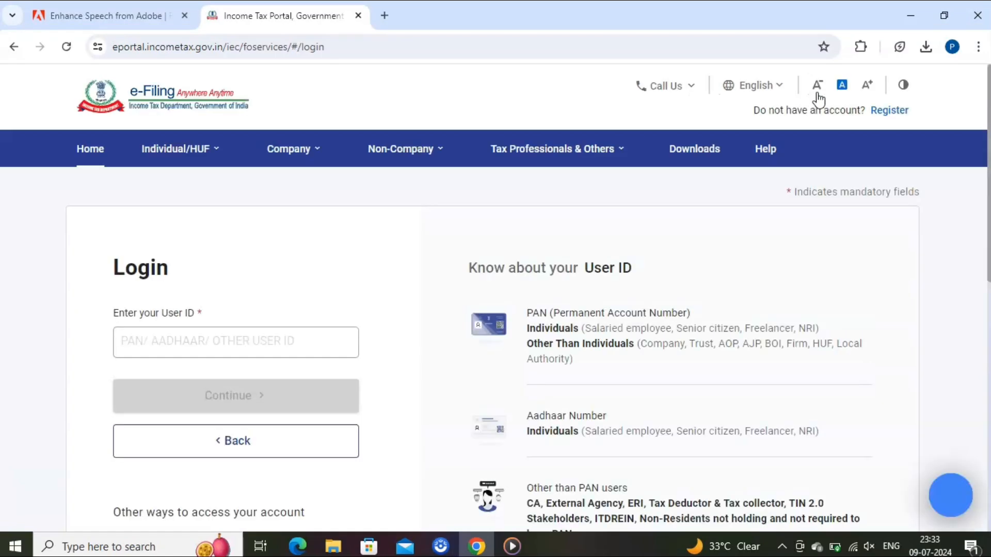
{"action": "left_click", "coordinate": [237, 440]}
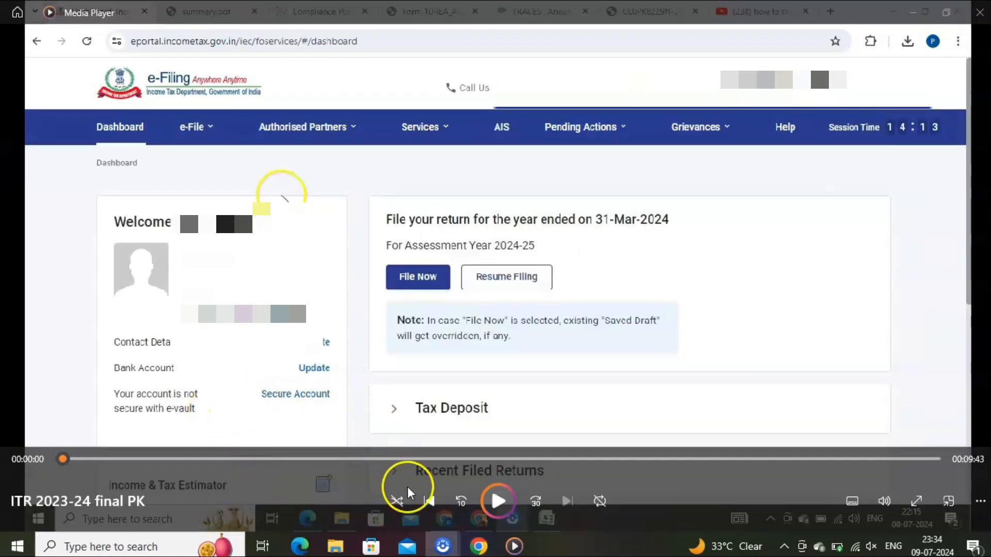
- Switch to Media Player and play the ITR 2023-24 filing recording
{"action": "left_click", "coordinate": [497, 503]}
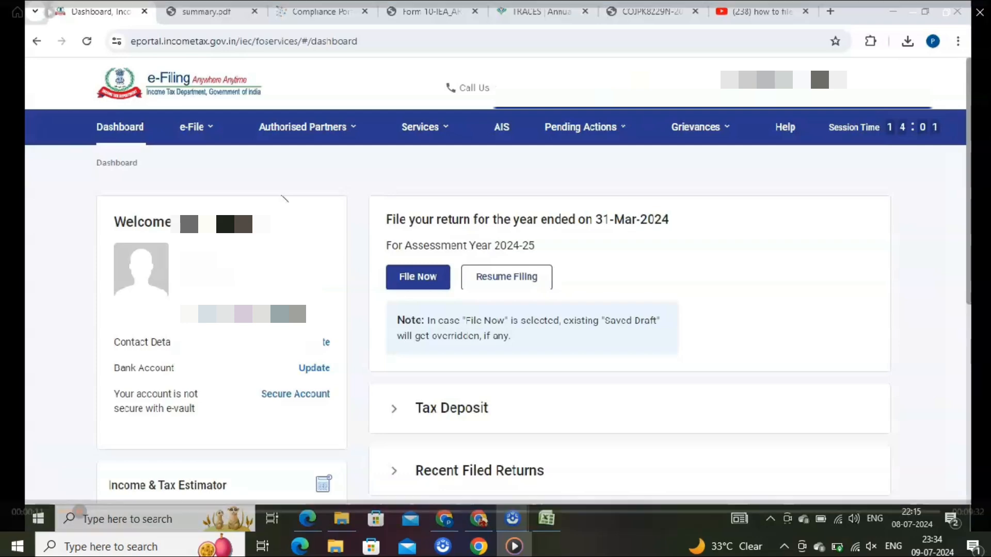
- Choose assessment year 2024-25 (Current A.Y.) with Online filing mode, and resume the saved ITR-1 draft
{"action": "mouse_move", "coordinate": [964, 148]}
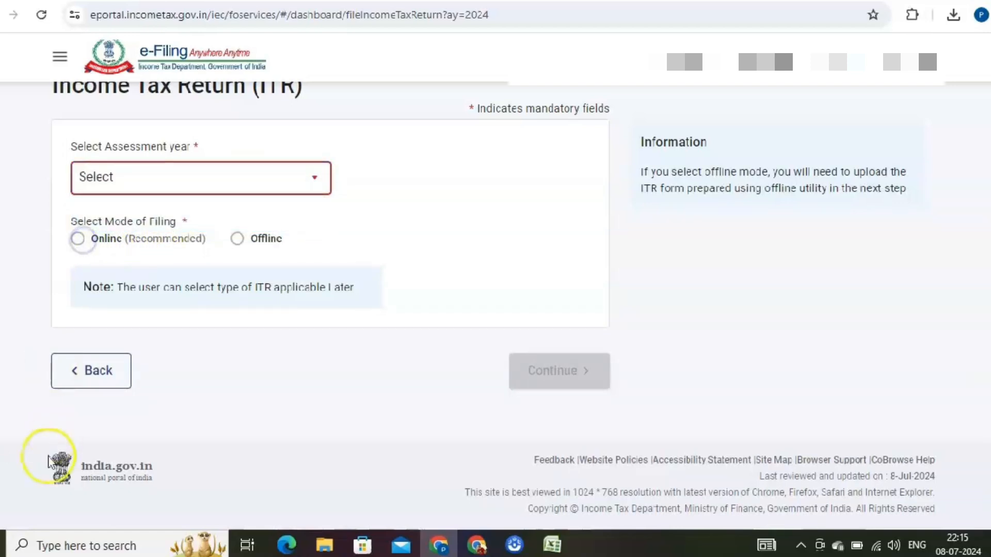
{"action": "left_click", "coordinate": [78, 239]}
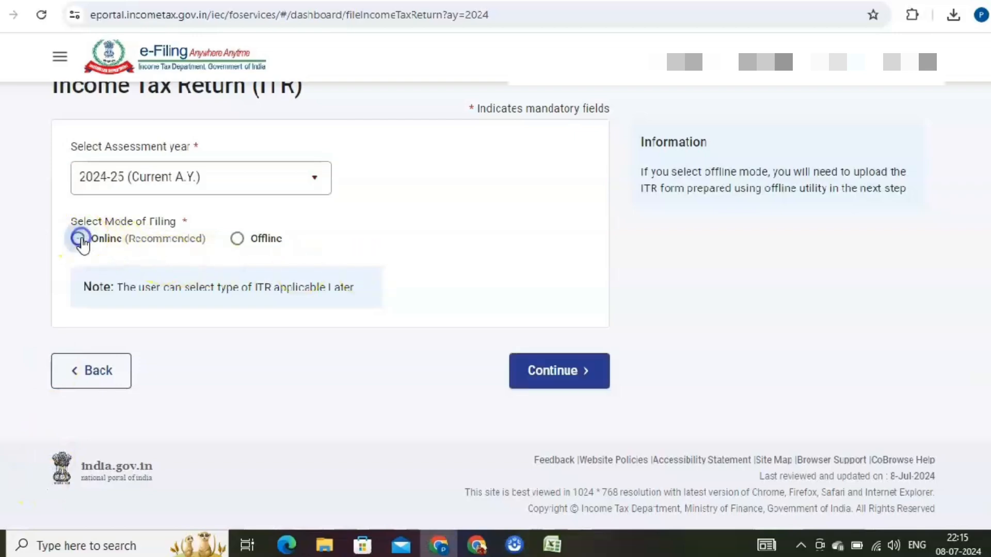
{"action": "left_click", "coordinate": [537, 367]}
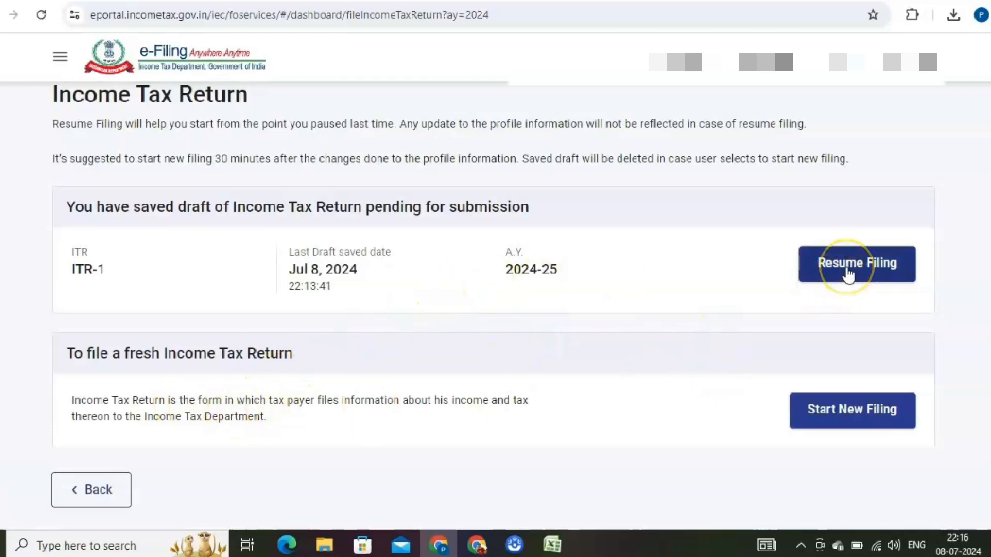
{"action": "left_click", "coordinate": [848, 275]}
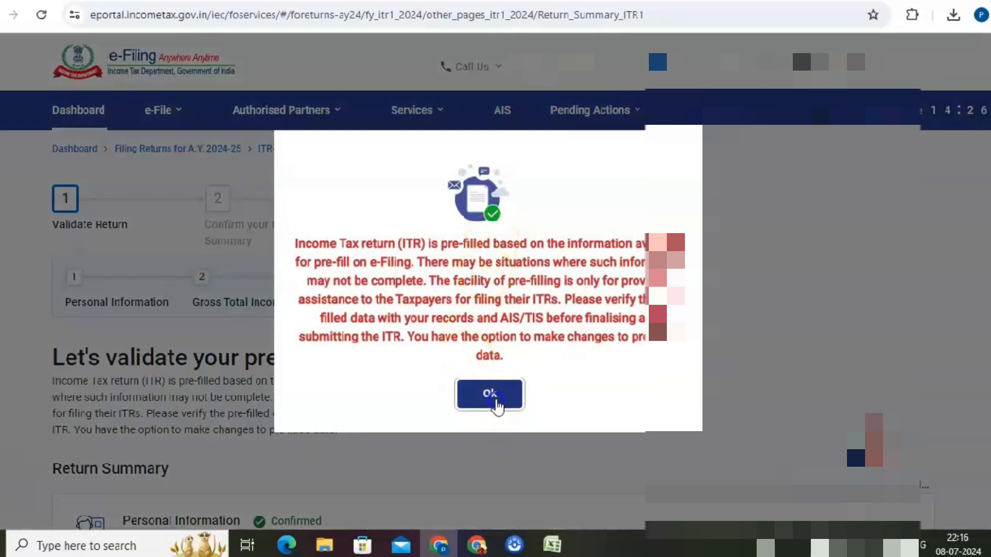
- Acknowledge the pre-filled data notice and open the Personal Information section of the return summary
{"action": "left_click", "coordinate": [489, 394]}
{"action": "scroll", "coordinate": [453, 303], "scroll_direction": "down", "scroll_amount": 5}
{"action": "scroll", "coordinate": [450, 297], "scroll_direction": "down", "scroll_amount": 3}
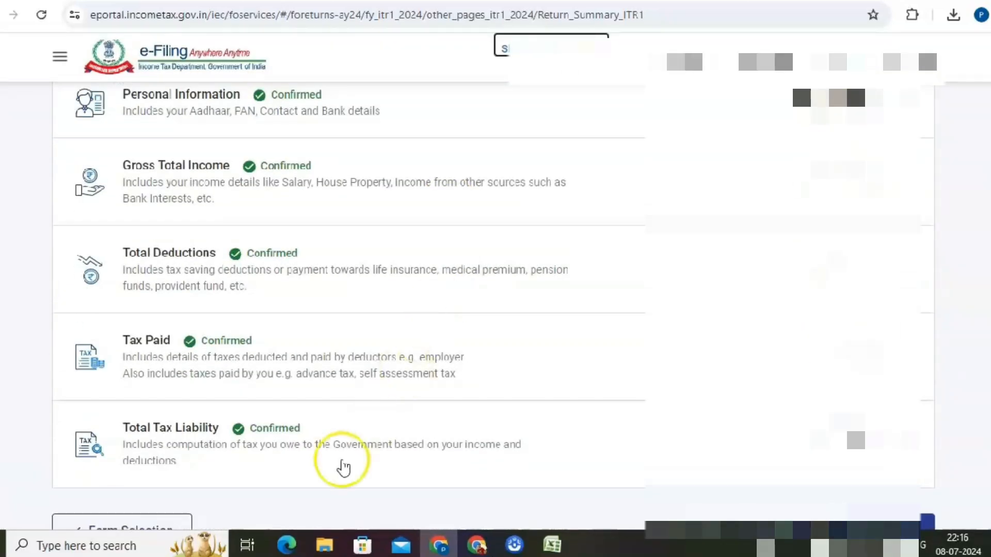
{"action": "left_click", "coordinate": [160, 113]}
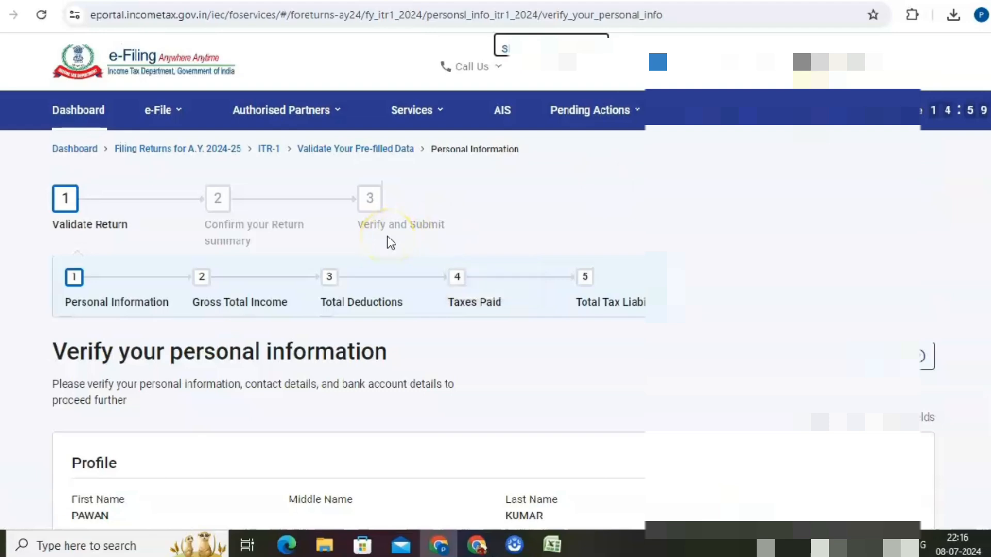
- Review the profile, contact, filing section, tax regime and bank details, and confirm the personal information
{"action": "scroll", "coordinate": [391, 243], "scroll_direction": "down", "scroll_amount": 4}
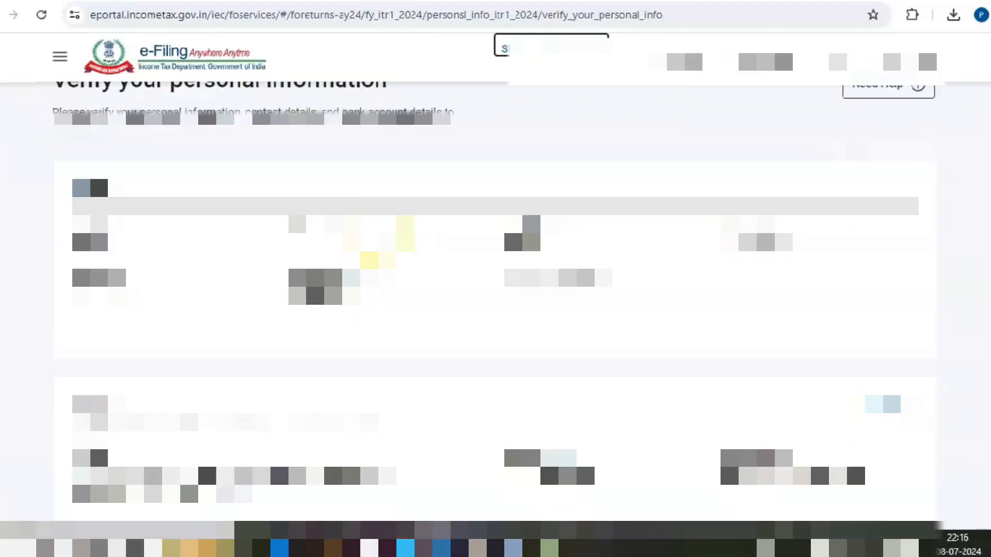
{"action": "scroll", "coordinate": [495, 300], "scroll_direction": "down", "scroll_amount": 8}
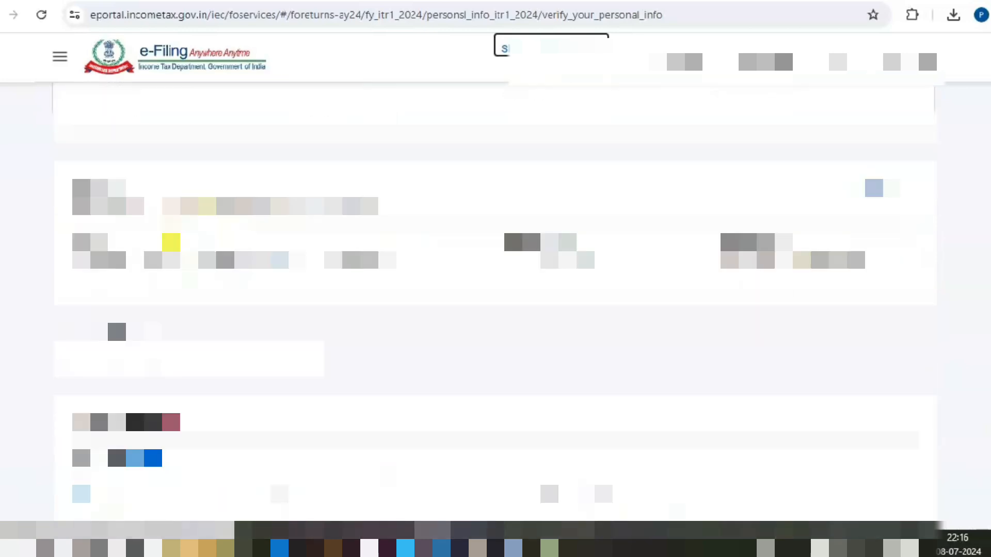
{"action": "scroll", "coordinate": [495, 299], "scroll_direction": "down", "scroll_amount": 2}
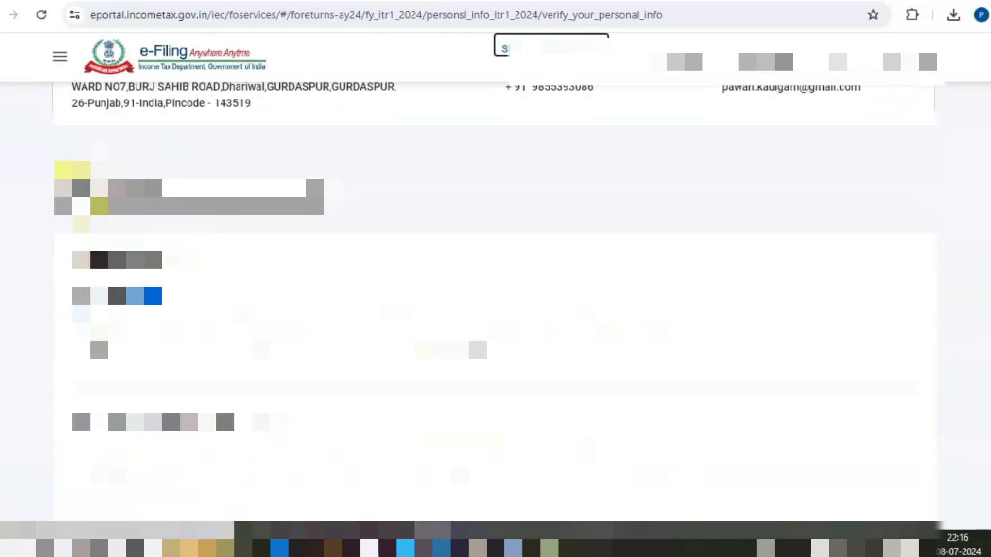
{"action": "scroll", "coordinate": [496, 300], "scroll_direction": "down", "scroll_amount": 3}
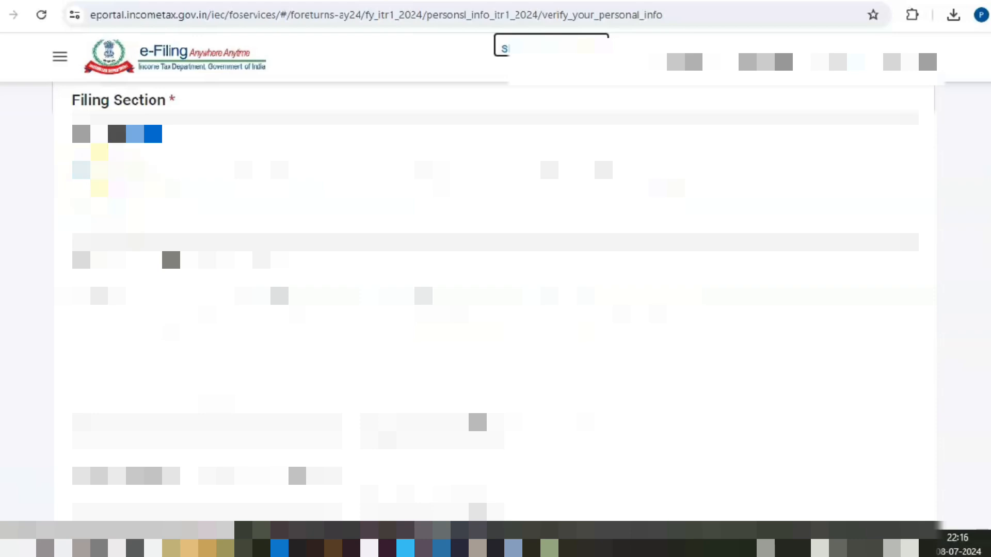
{"action": "scroll", "coordinate": [150, 182], "scroll_direction": "down", "scroll_amount": 8}
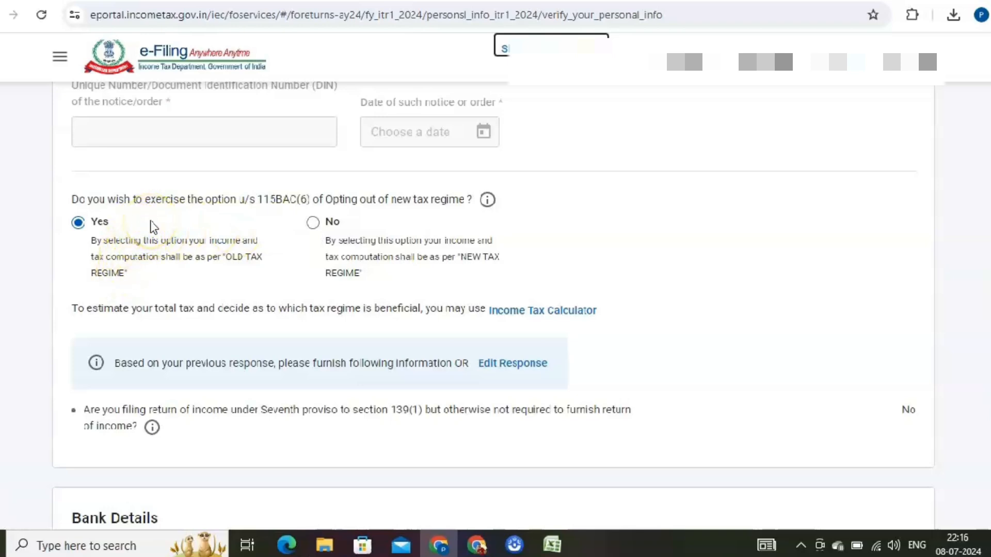
{"action": "scroll", "coordinate": [154, 227], "scroll_direction": "down", "scroll_amount": 3}
{"action": "scroll", "coordinate": [153, 227], "scroll_direction": "down", "scroll_amount": 2}
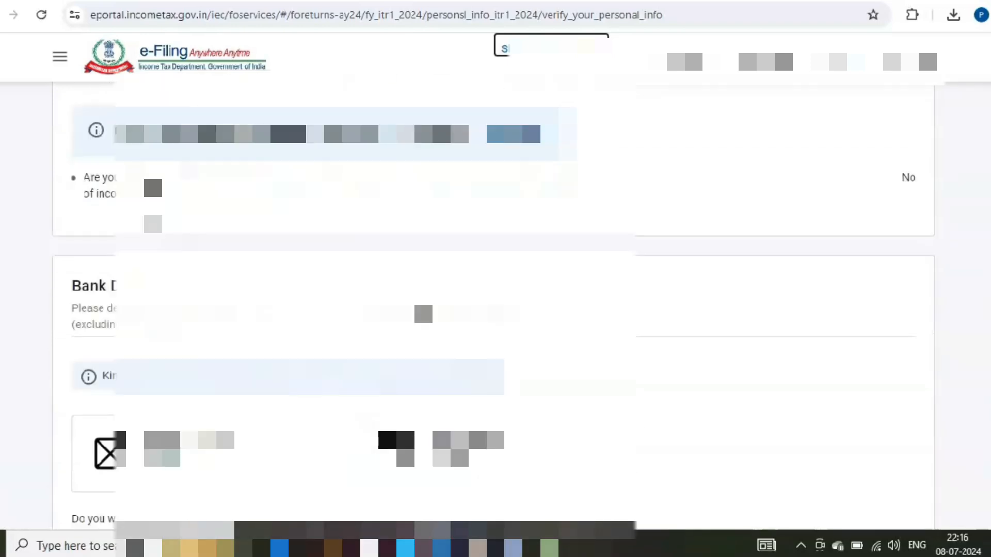
{"action": "scroll", "coordinate": [154, 227], "scroll_direction": "down", "scroll_amount": 4}
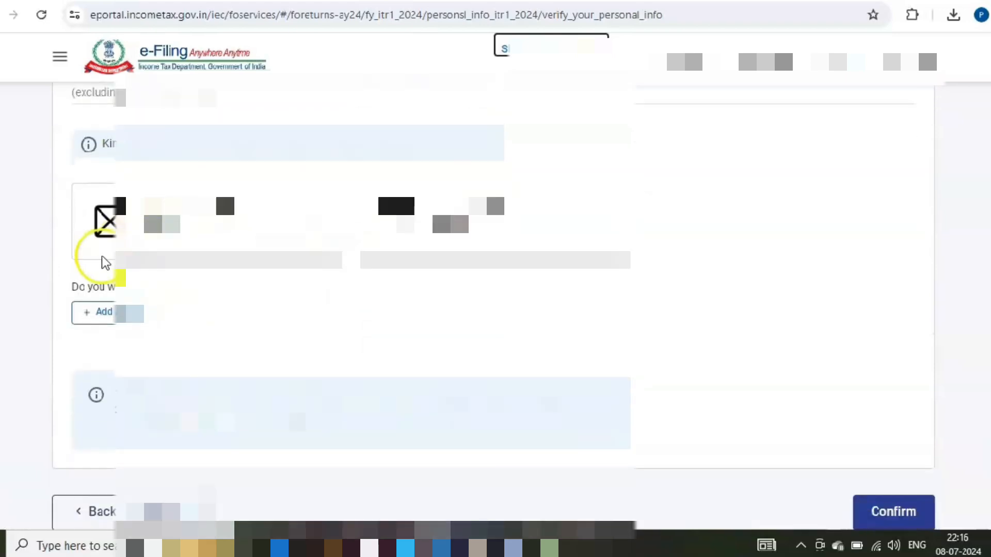
{"action": "scroll", "coordinate": [274, 263], "scroll_direction": "down", "scroll_amount": 3}
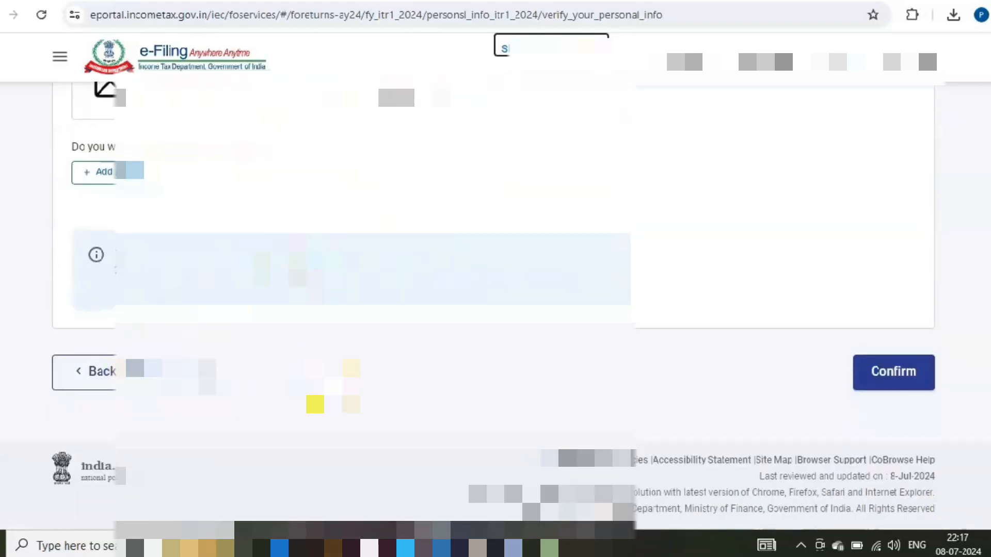
{"action": "left_click", "coordinate": [881, 382]}
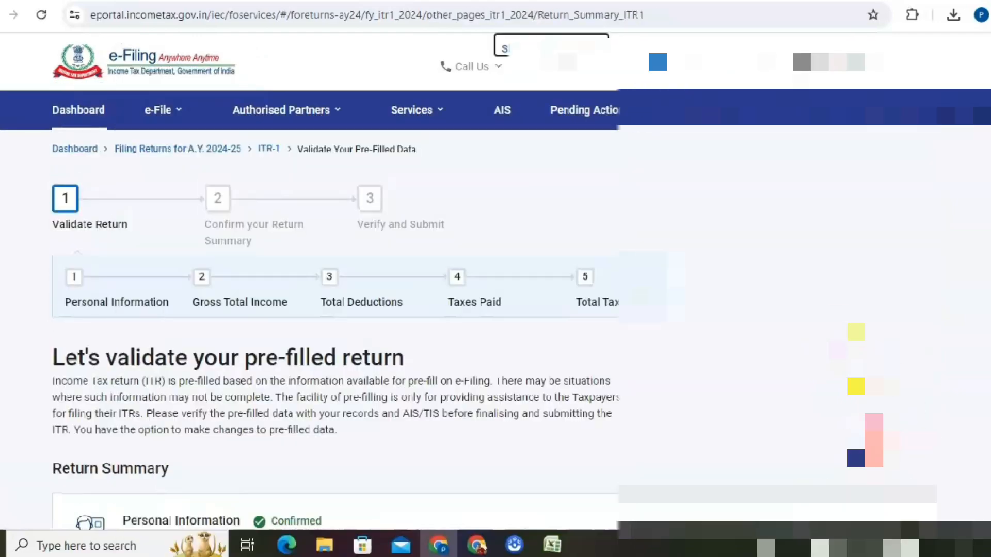
- Open the Gross Total Income section from the return summary
{"action": "scroll", "coordinate": [881, 381], "scroll_direction": "down", "scroll_amount": 5}
{"action": "scroll", "coordinate": [400, 227], "scroll_direction": "down", "scroll_amount": 3}
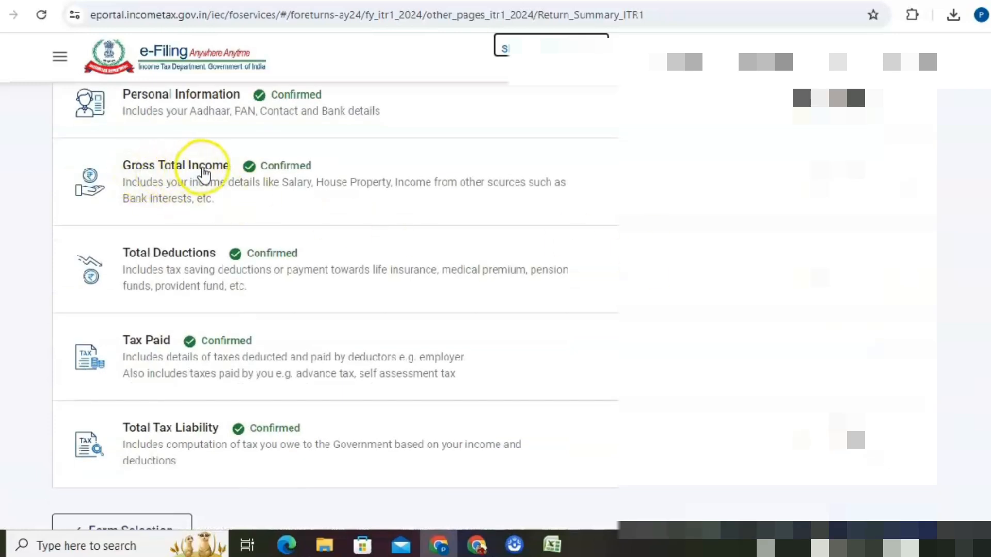
{"action": "left_click", "coordinate": [849, 178]}
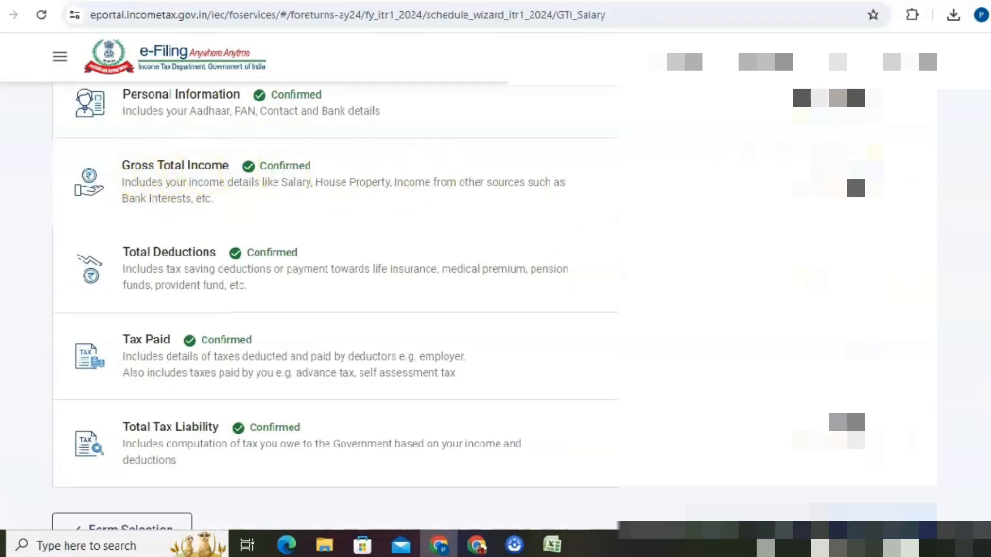
- Answer No to the exemption questions on travel, transfer and uniform expenditure and on House Rent Allowance
{"action": "scroll", "coordinate": [298, 278], "scroll_direction": "down", "scroll_amount": 4}
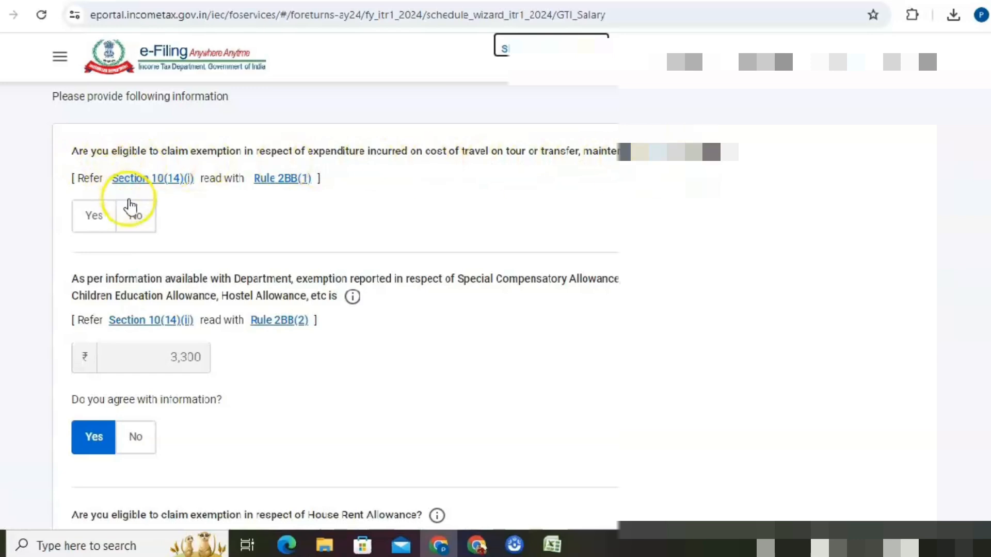
{"action": "left_click", "coordinate": [139, 218]}
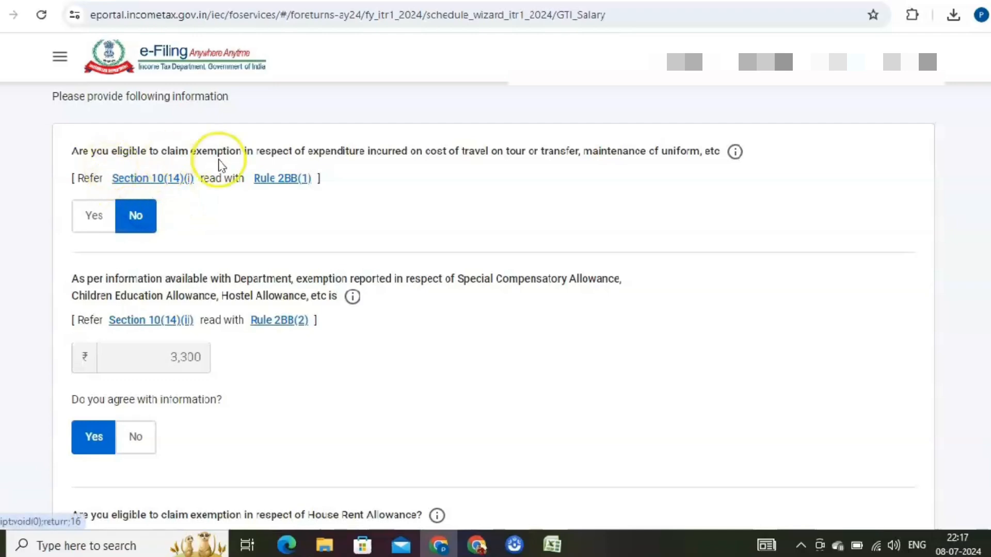
{"action": "scroll", "coordinate": [328, 167], "scroll_direction": "down", "scroll_amount": 3}
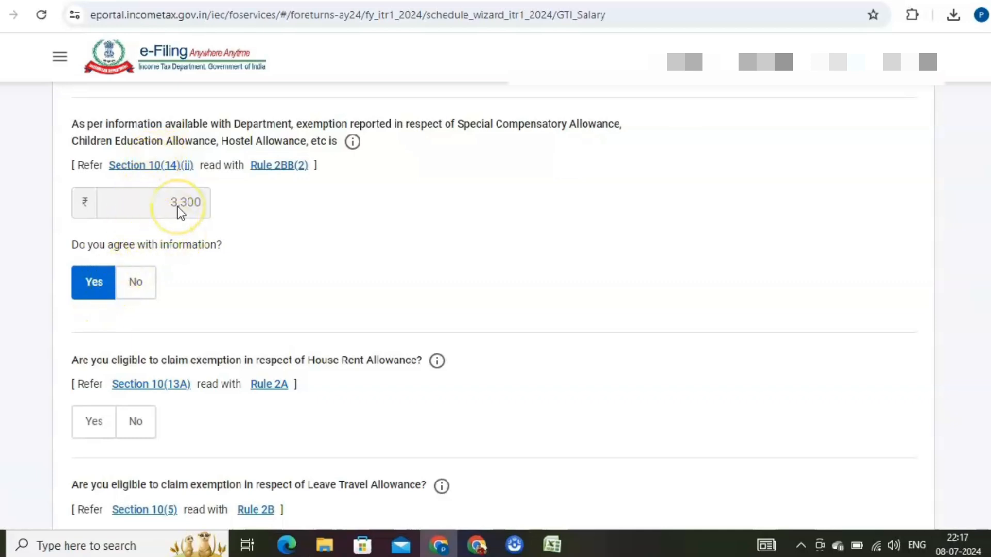
{"action": "scroll", "coordinate": [180, 211], "scroll_direction": "down", "scroll_amount": 3}
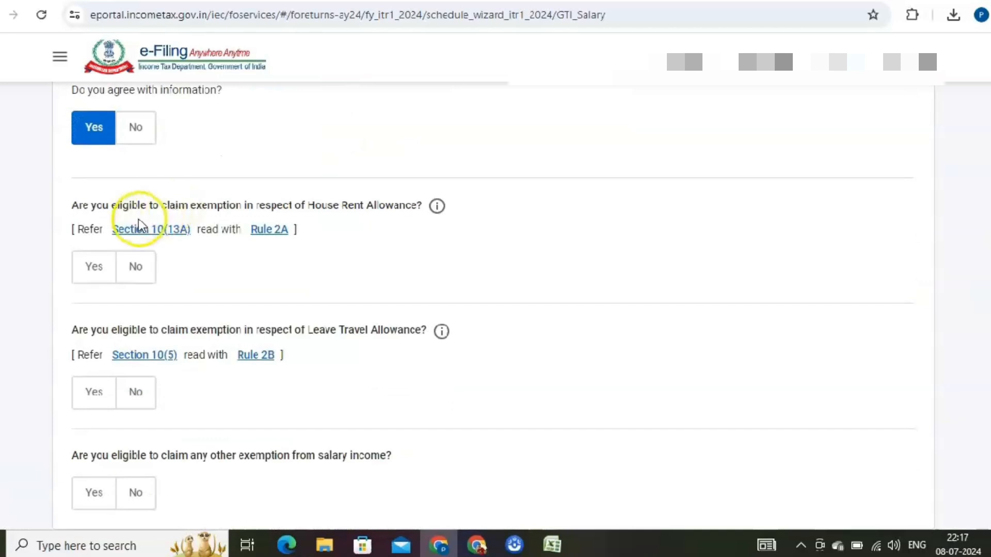
{"action": "scroll", "coordinate": [401, 219], "scroll_direction": "down", "scroll_amount": 2}
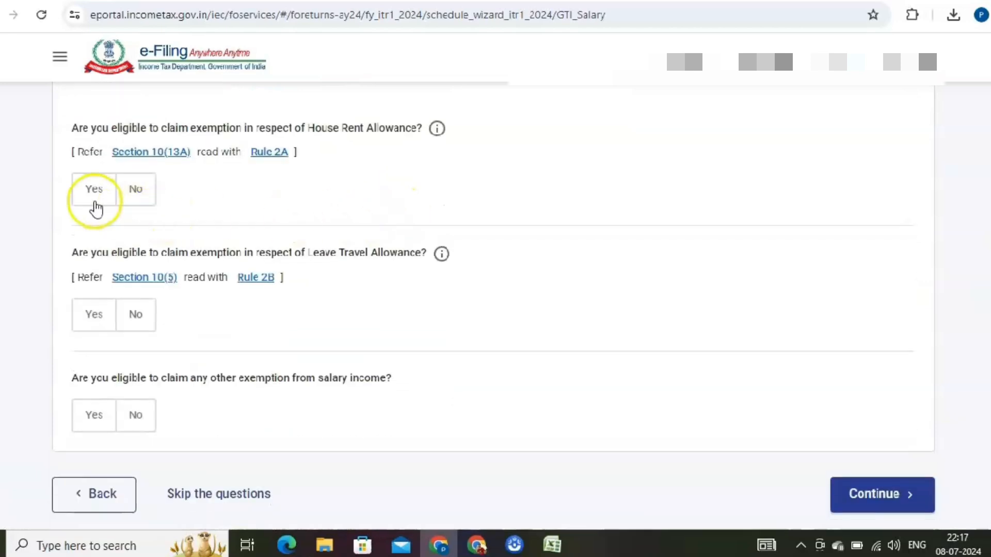
{"action": "left_click", "coordinate": [134, 191]}
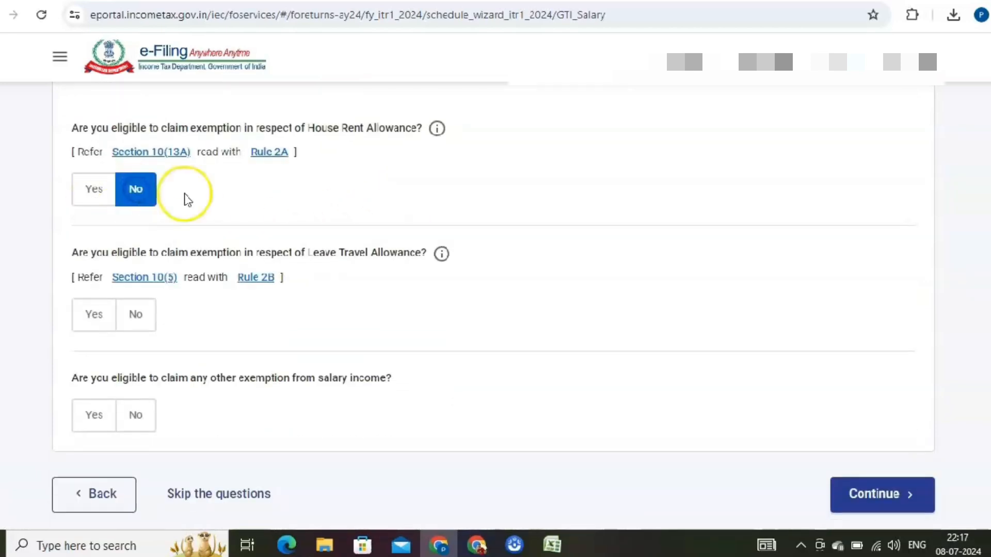
- Answer No to the Leave Travel Allowance and other salary exemption questions, and continue to the income source details
{"action": "scroll", "coordinate": [203, 202], "scroll_direction": "down", "scroll_amount": 2}
{"action": "scroll", "coordinate": [203, 201], "scroll_direction": "down", "scroll_amount": 2}
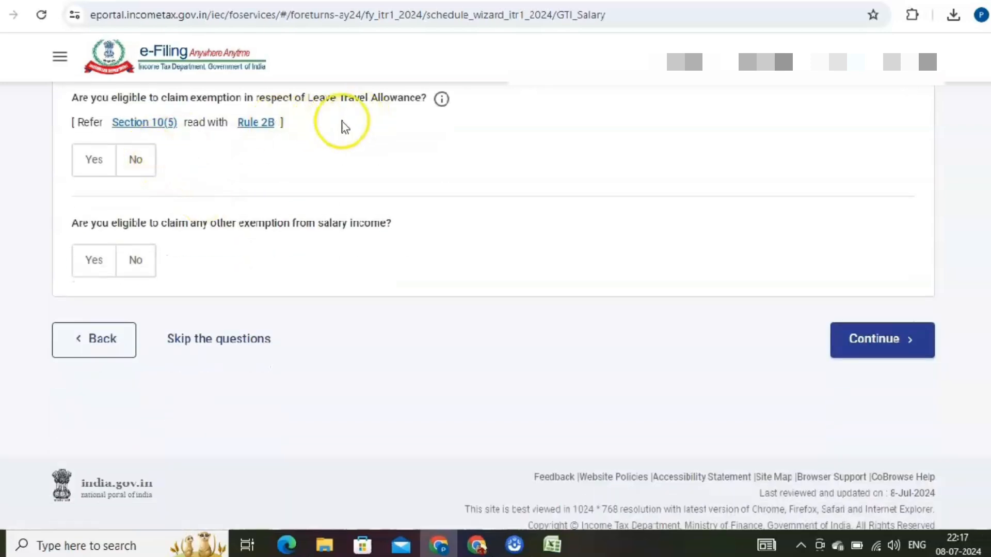
{"action": "left_click", "coordinate": [134, 160]}
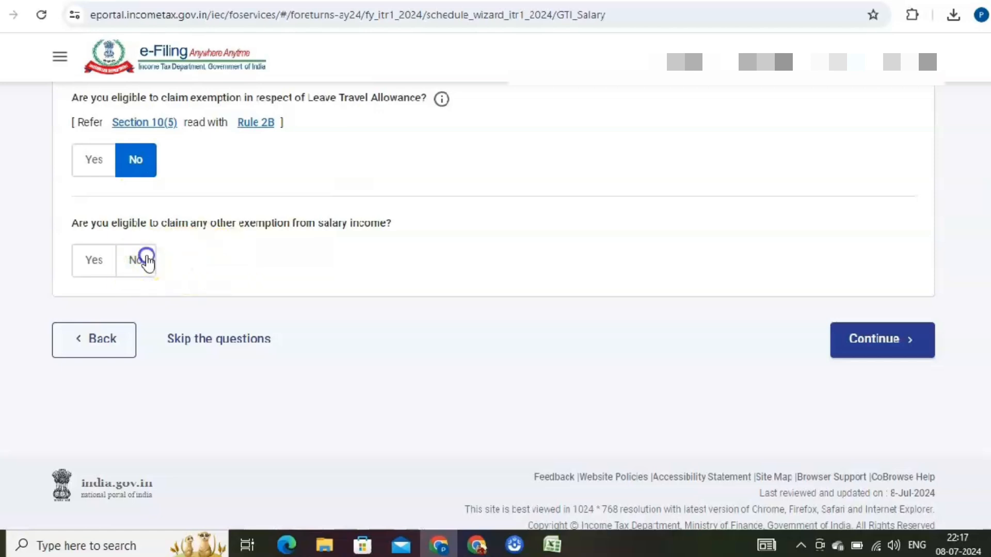
{"action": "left_click", "coordinate": [144, 260]}
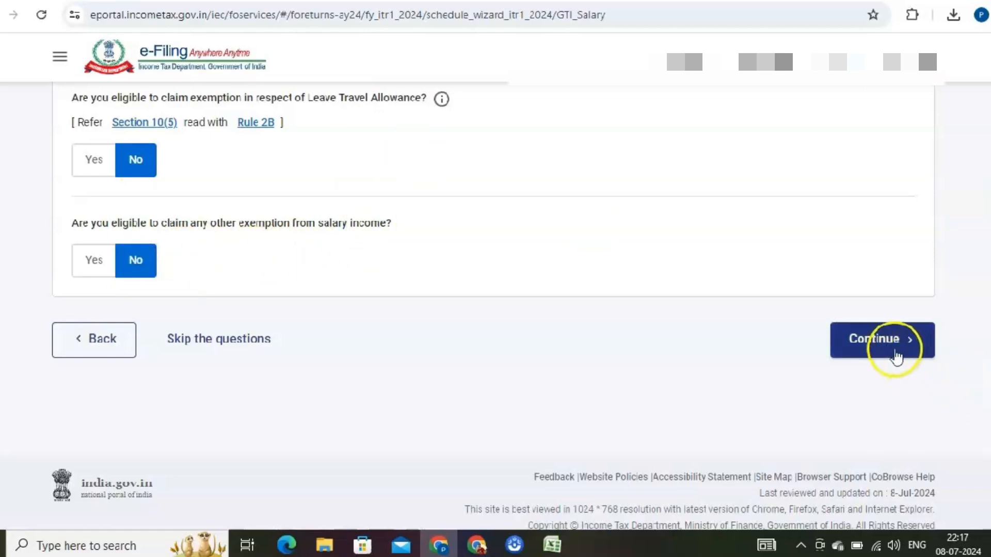
{"action": "left_click", "coordinate": [892, 352]}
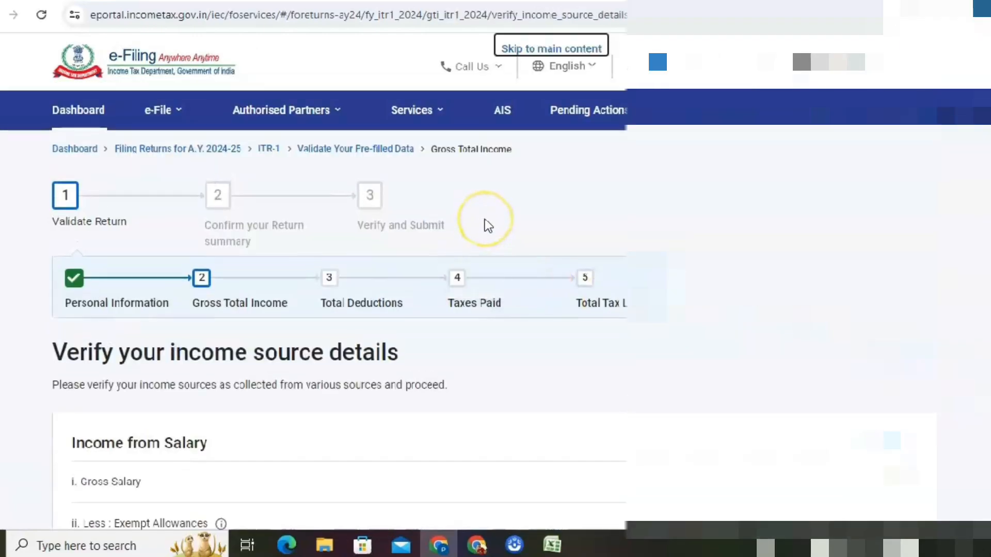
- Review the Income from Salary breakdown and open the Add House Property form
{"action": "scroll", "coordinate": [485, 222], "scroll_direction": "down", "scroll_amount": 4}
{"action": "scroll", "coordinate": [485, 236], "scroll_direction": "down", "scroll_amount": 2}
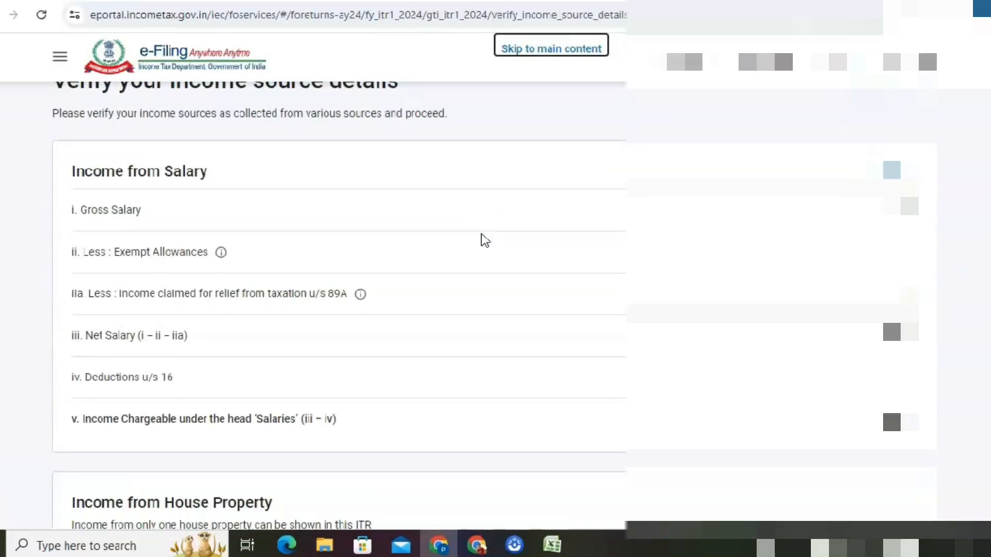
{"action": "scroll", "coordinate": [485, 241], "scroll_direction": "down", "scroll_amount": 1}
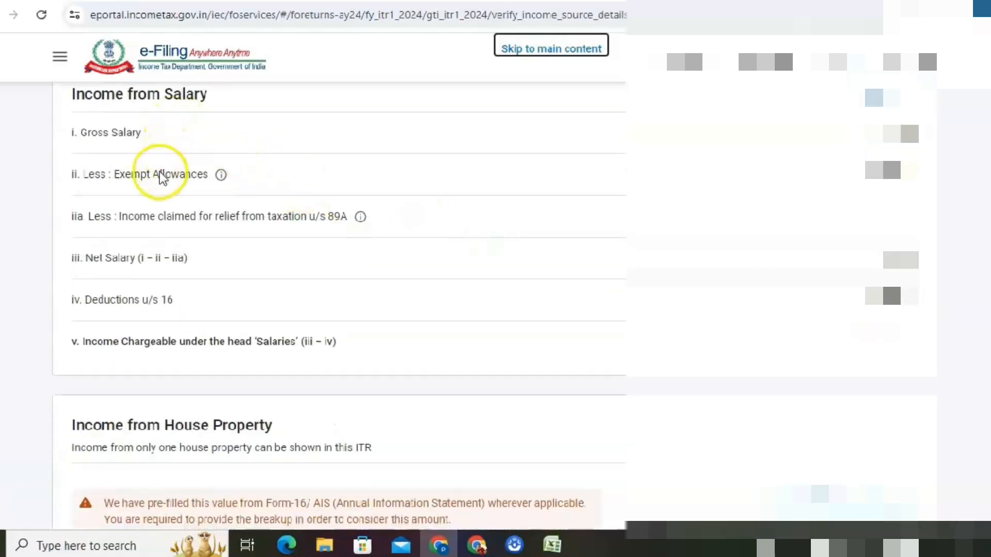
{"action": "scroll", "coordinate": [164, 253], "scroll_direction": "down", "scroll_amount": 3}
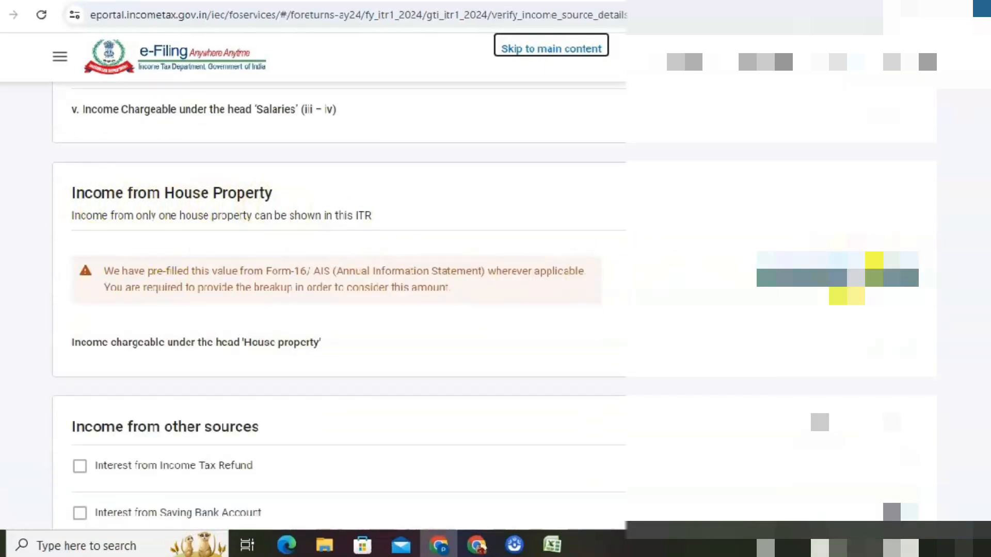
{"action": "left_click", "coordinate": [850, 274]}
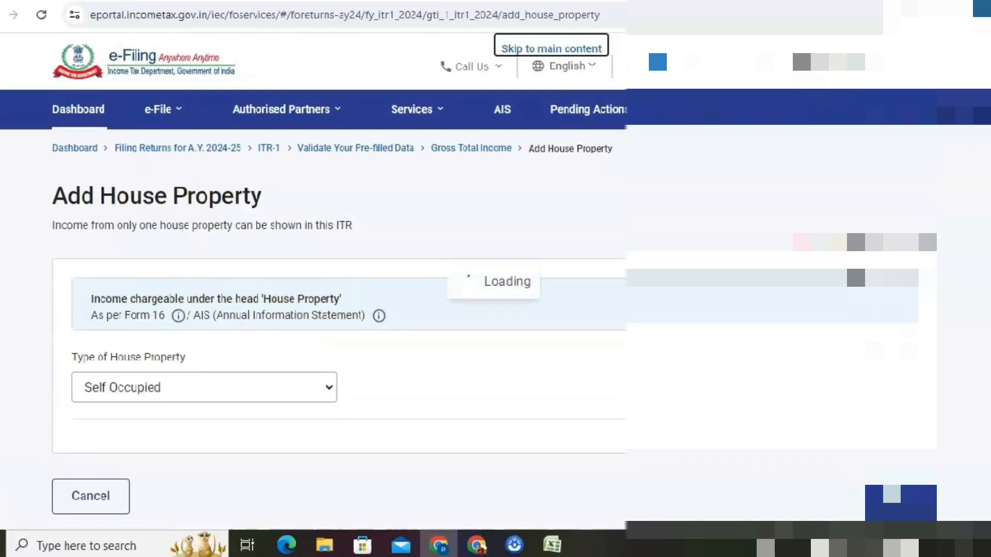
{"action": "scroll", "coordinate": [384, 277], "scroll_direction": "down", "scroll_amount": 2}
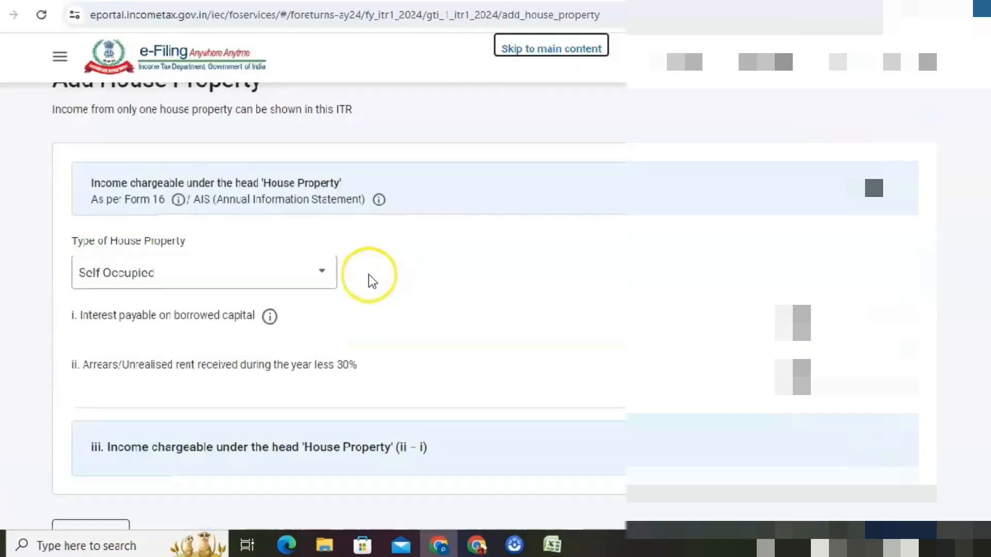
- Check the house property type options and cancel the Add House Property form
{"action": "left_click", "coordinate": [237, 272]}
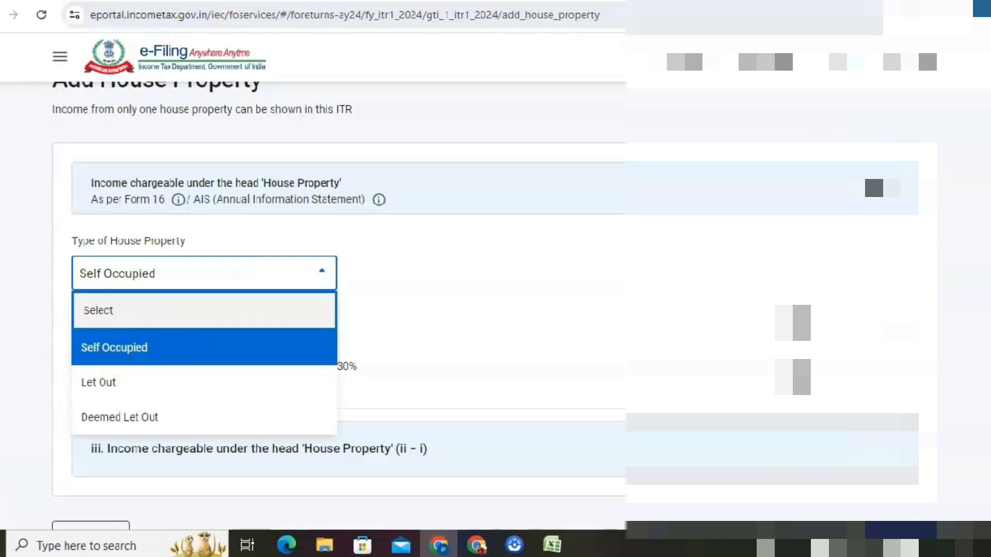
{"action": "left_click", "coordinate": [399, 263]}
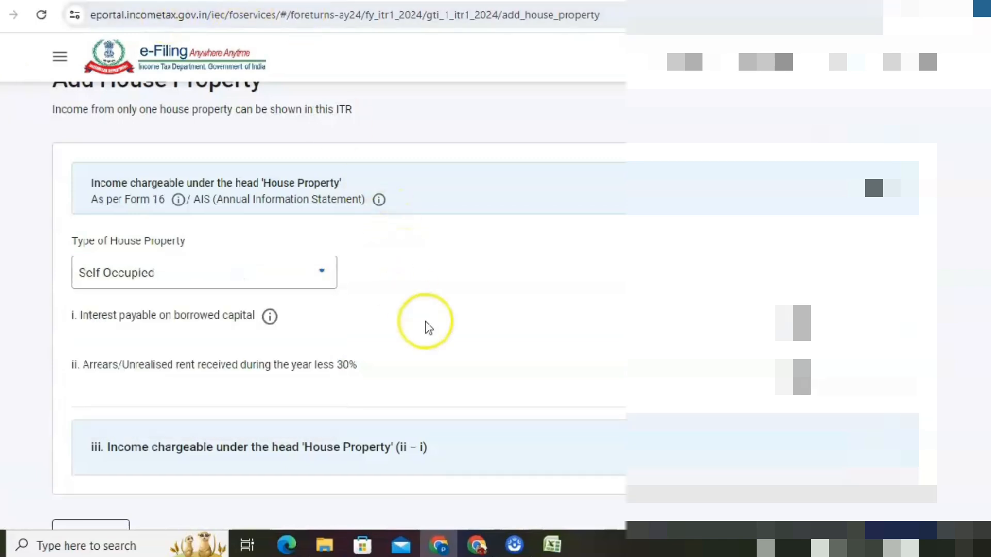
{"action": "scroll", "coordinate": [341, 289], "scroll_direction": "down", "scroll_amount": 3}
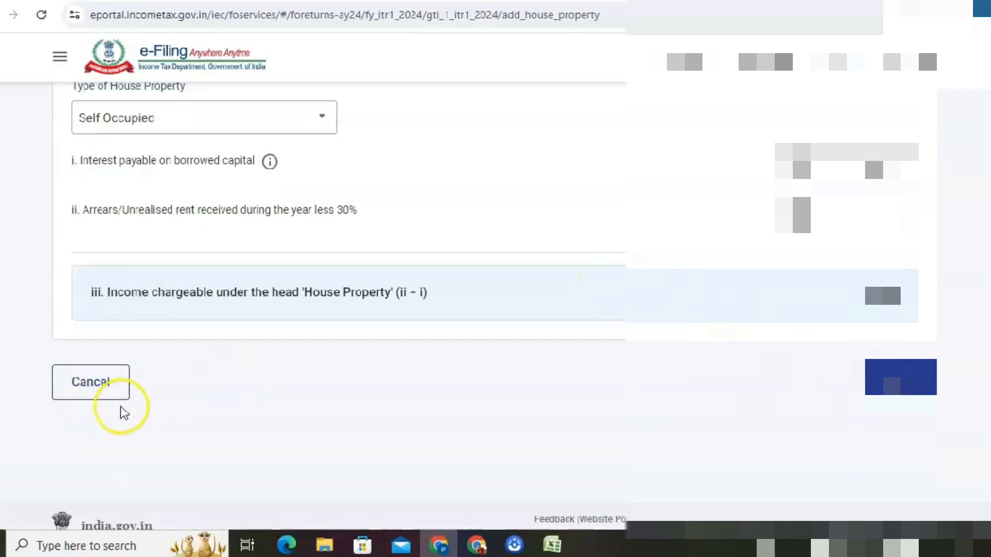
{"action": "left_click", "coordinate": [88, 384]}
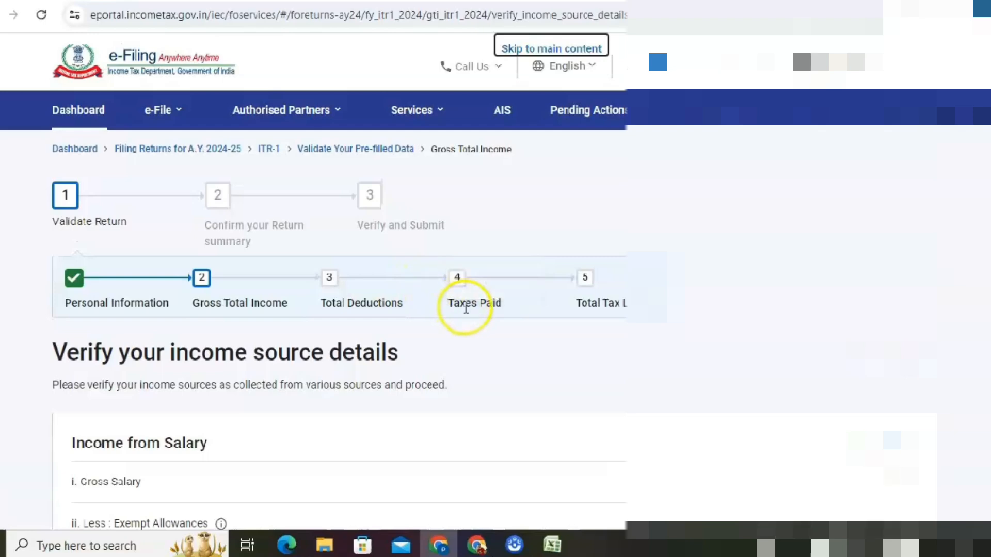
- Review the salary, house property, other sources and exempt income details, and confirm the Gross Total Income section
{"action": "scroll", "coordinate": [466, 309], "scroll_direction": "down", "scroll_amount": 5}
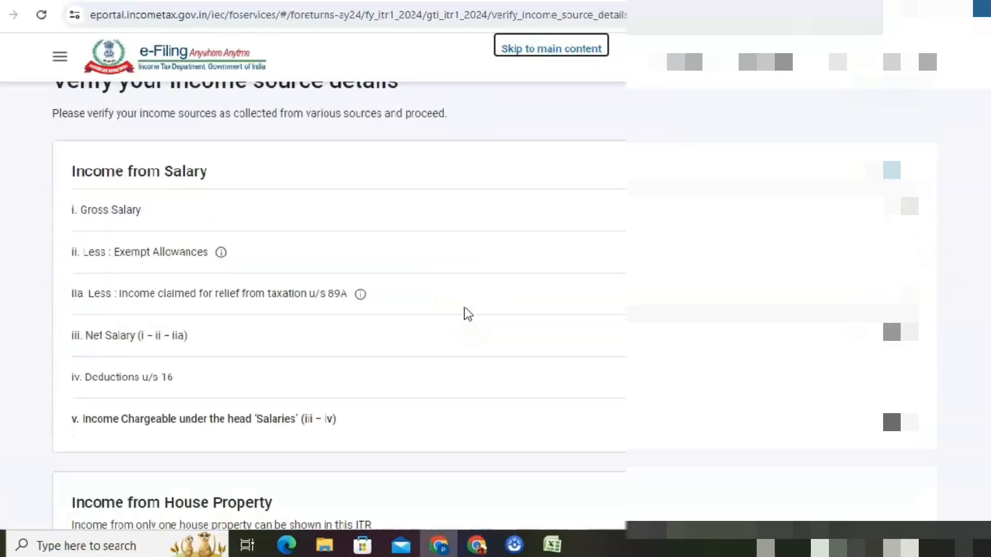
{"action": "scroll", "coordinate": [454, 312], "scroll_direction": "down", "scroll_amount": 4}
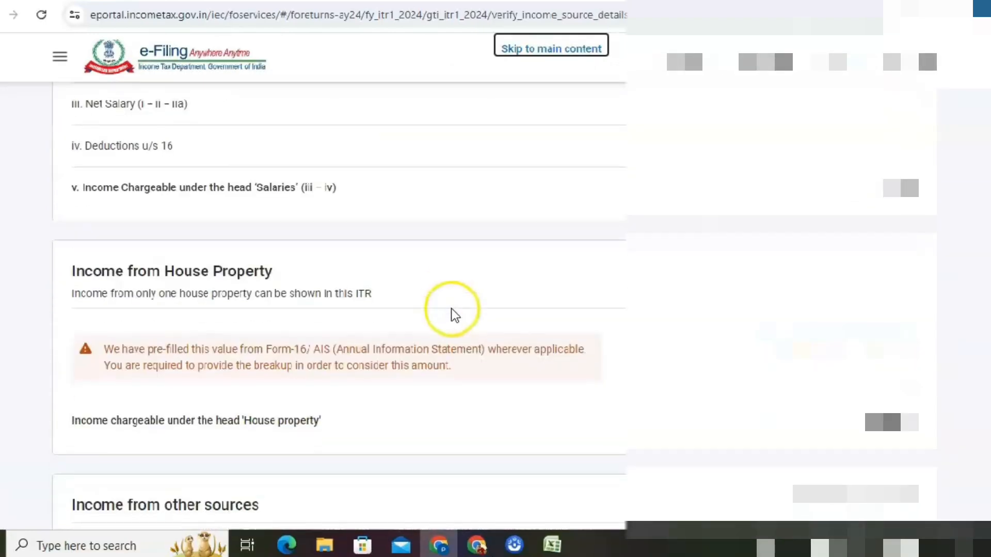
{"action": "scroll", "coordinate": [448, 315], "scroll_direction": "down", "scroll_amount": 4}
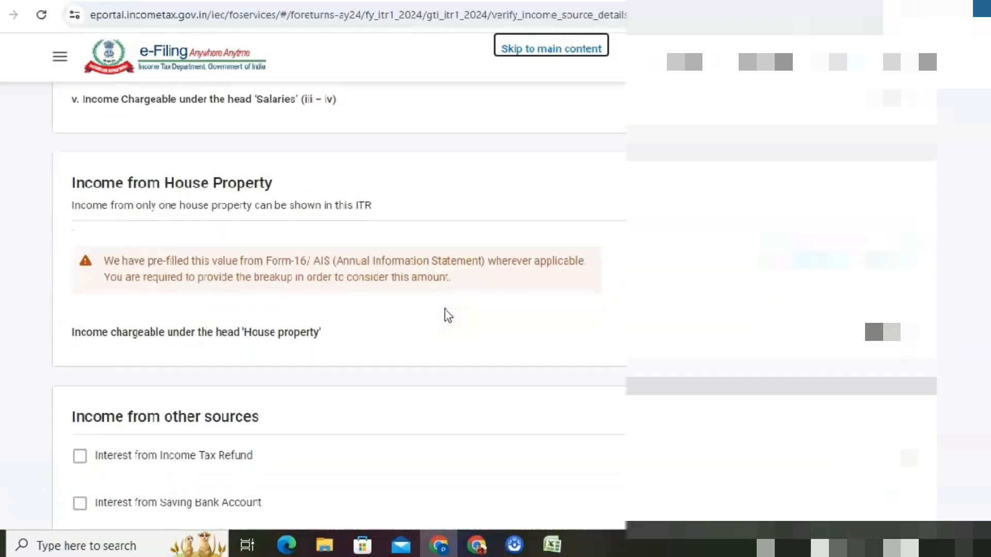
{"action": "scroll", "coordinate": [444, 315], "scroll_direction": "down", "scroll_amount": 2}
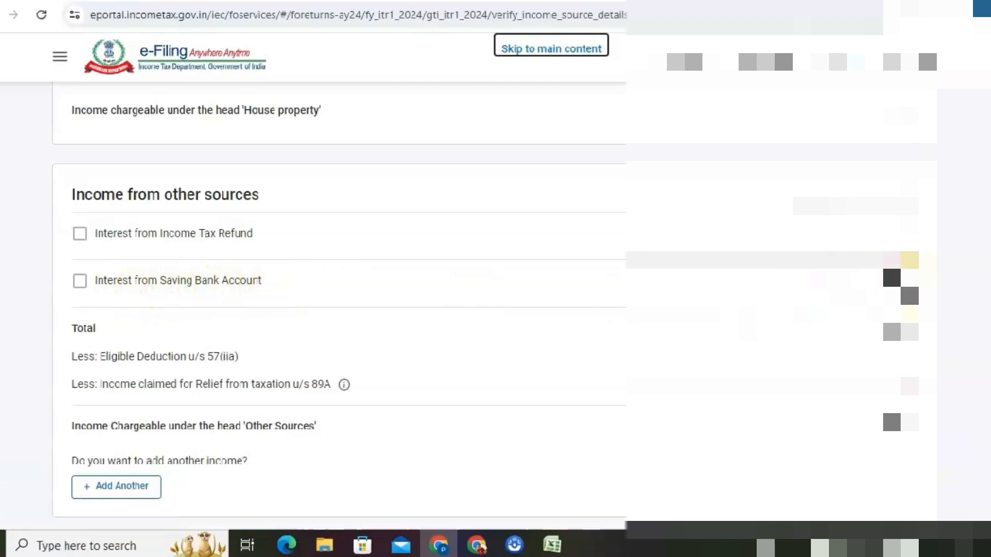
{"action": "scroll", "coordinate": [177, 312], "scroll_direction": "down", "scroll_amount": 2}
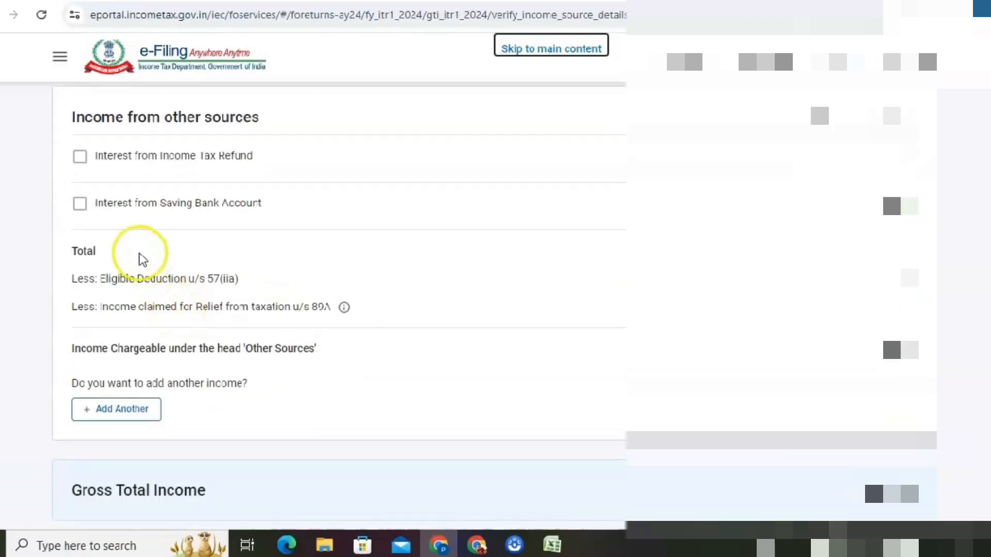
{"action": "scroll", "coordinate": [233, 331], "scroll_direction": "down", "scroll_amount": 4}
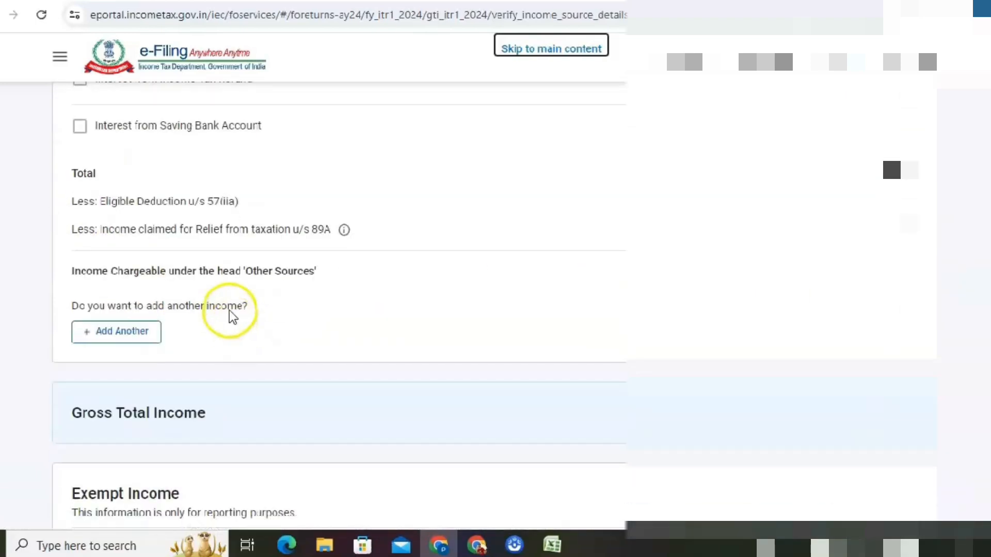
{"action": "scroll", "coordinate": [231, 309], "scroll_direction": "down", "scroll_amount": 2}
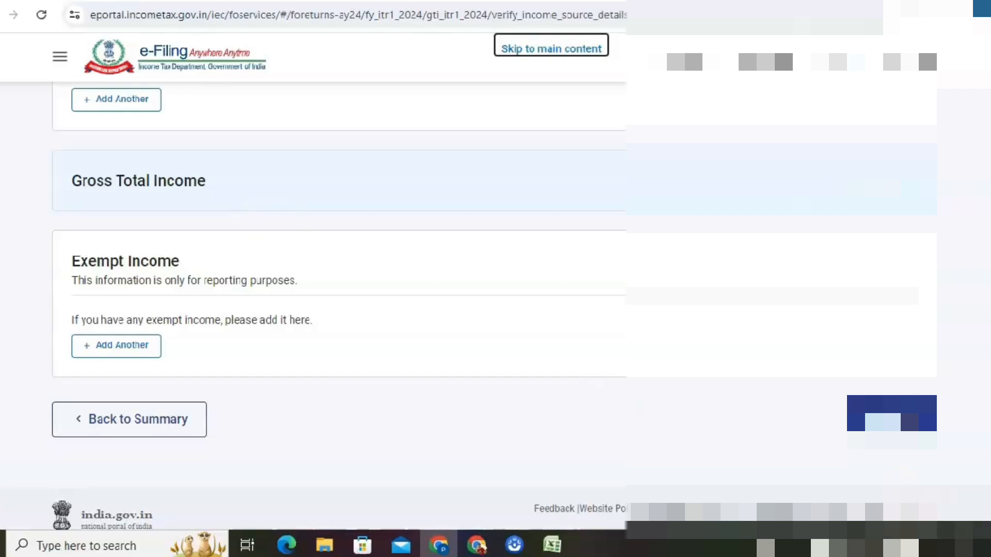
{"action": "left_click", "coordinate": [909, 423]}
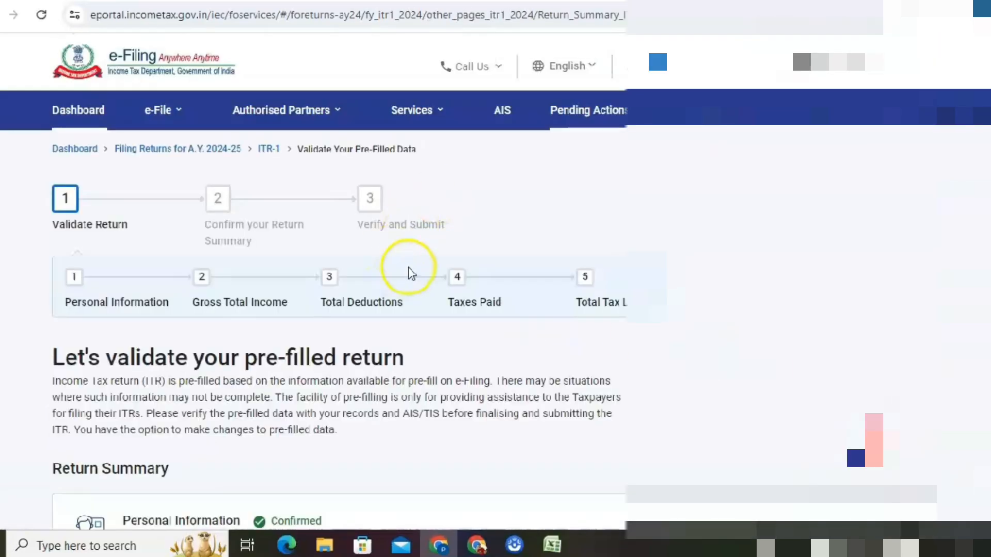
- Open the Total Deductions section from the return summary
{"action": "scroll", "coordinate": [361, 273], "scroll_direction": "down", "scroll_amount": 2}
{"action": "scroll", "coordinate": [365, 279], "scroll_direction": "down", "scroll_amount": 5}
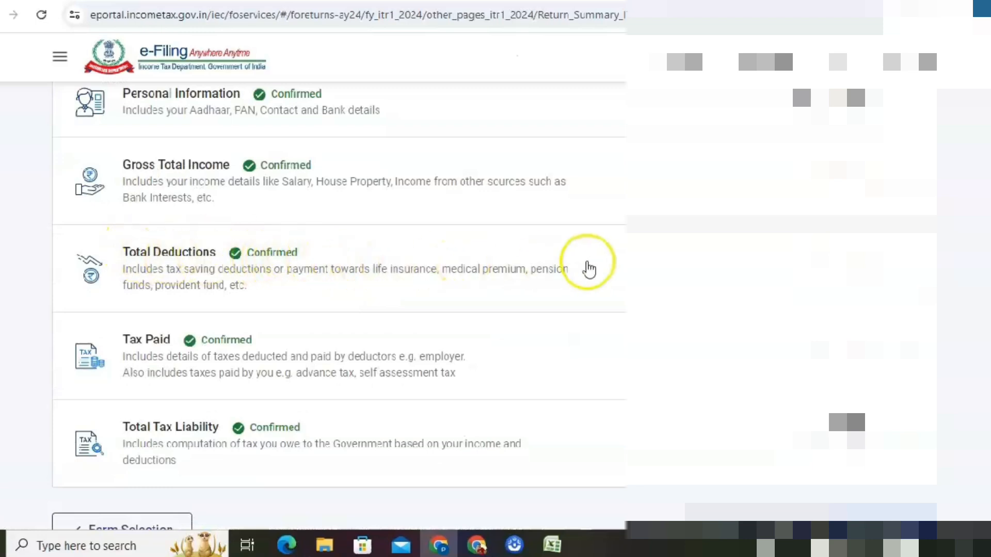
{"action": "left_click", "coordinate": [849, 268]}
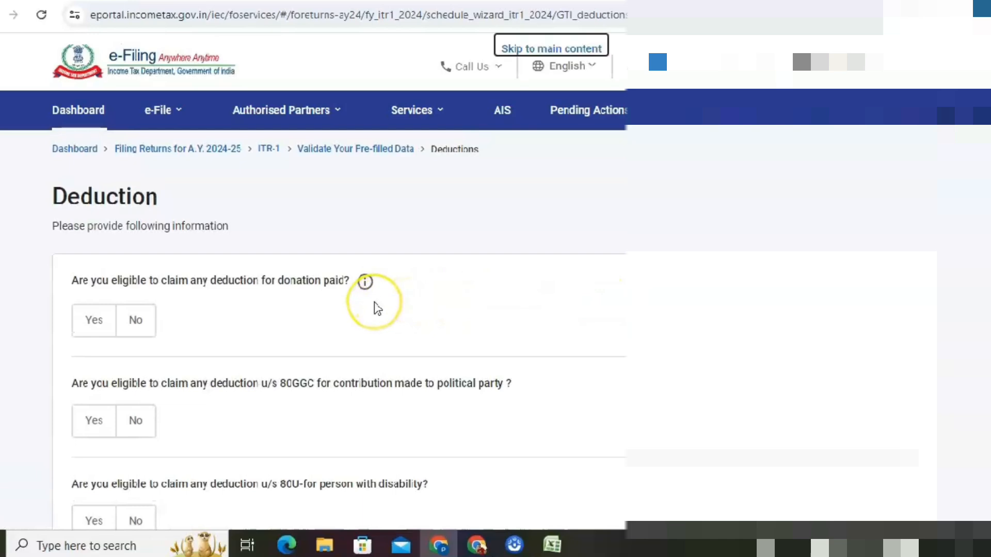
- Answer No to the deduction questions on donations paid, 80GGC political contributions, and disability under 80U and 80DD
{"action": "scroll", "coordinate": [376, 308], "scroll_direction": "down", "scroll_amount": 3}
{"action": "left_click", "coordinate": [142, 129]}
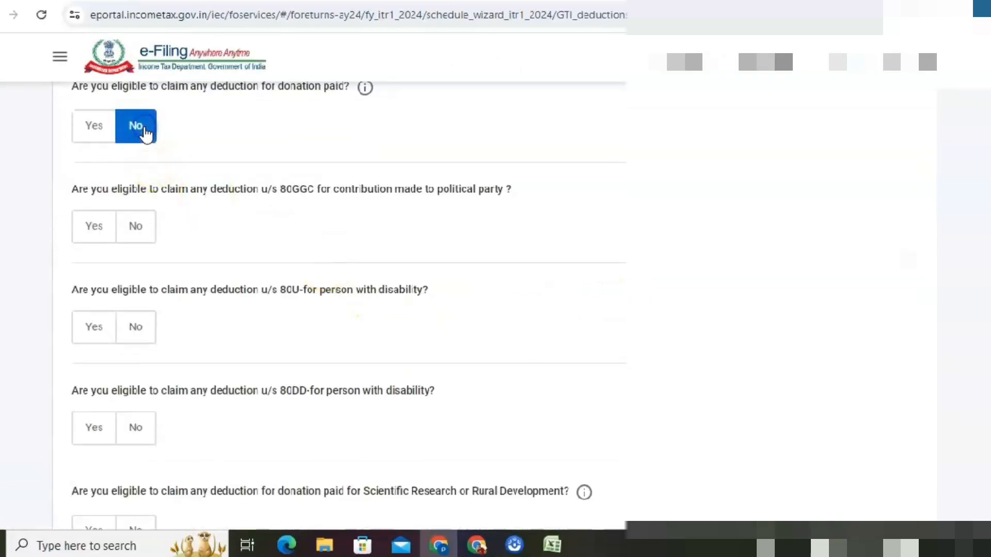
{"action": "left_click", "coordinate": [147, 234]}
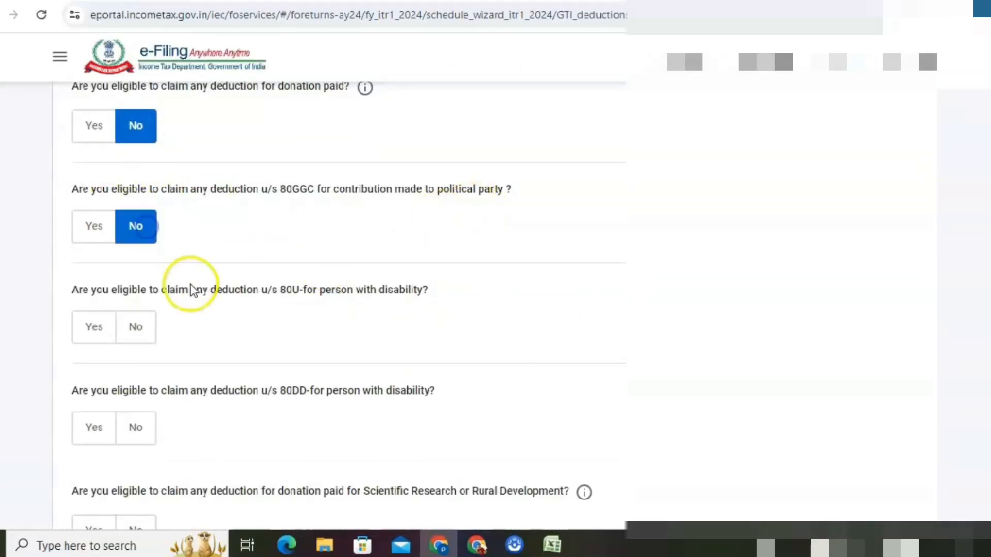
{"action": "scroll", "coordinate": [172, 270], "scroll_direction": "down", "scroll_amount": 2}
{"action": "left_click", "coordinate": [128, 252]}
{"action": "scroll", "coordinate": [184, 261], "scroll_direction": "down", "scroll_amount": 1}
{"action": "scroll", "coordinate": [184, 260], "scroll_direction": "down", "scroll_amount": 1}
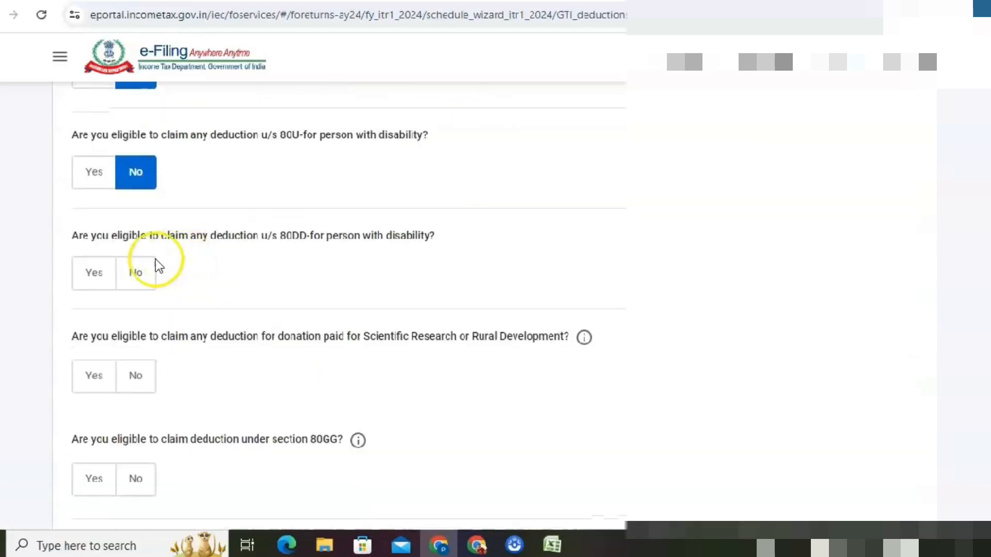
{"action": "left_click", "coordinate": [142, 275]}
- Answer No to the deduction questions on scientific research or rural development donations and on section 80GG
{"action": "scroll", "coordinate": [165, 253], "scroll_direction": "down", "scroll_amount": 3}
{"action": "left_click", "coordinate": [144, 220]}
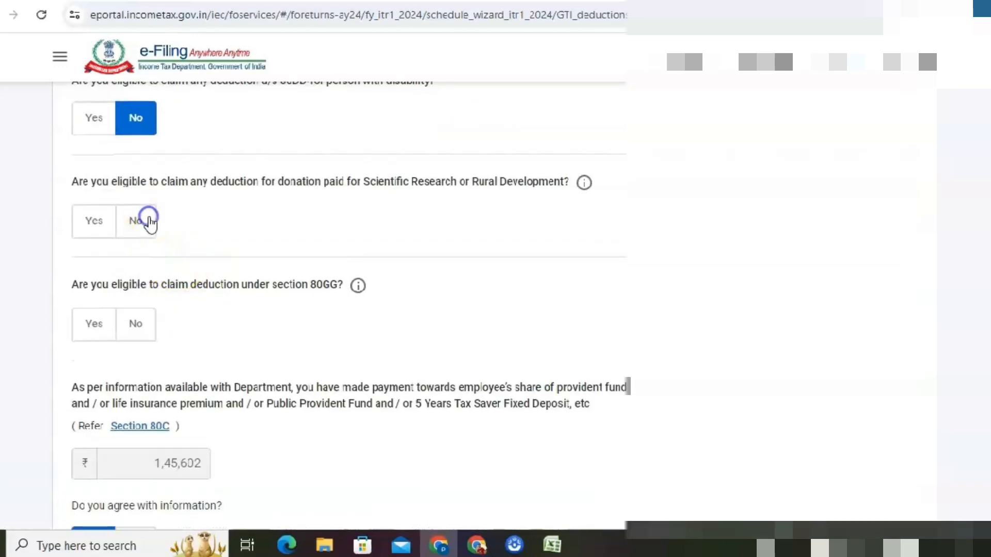
{"action": "scroll", "coordinate": [191, 234], "scroll_direction": "down", "scroll_amount": 1}
{"action": "scroll", "coordinate": [191, 234], "scroll_direction": "down", "scroll_amount": 1}
{"action": "left_click", "coordinate": [145, 243]}
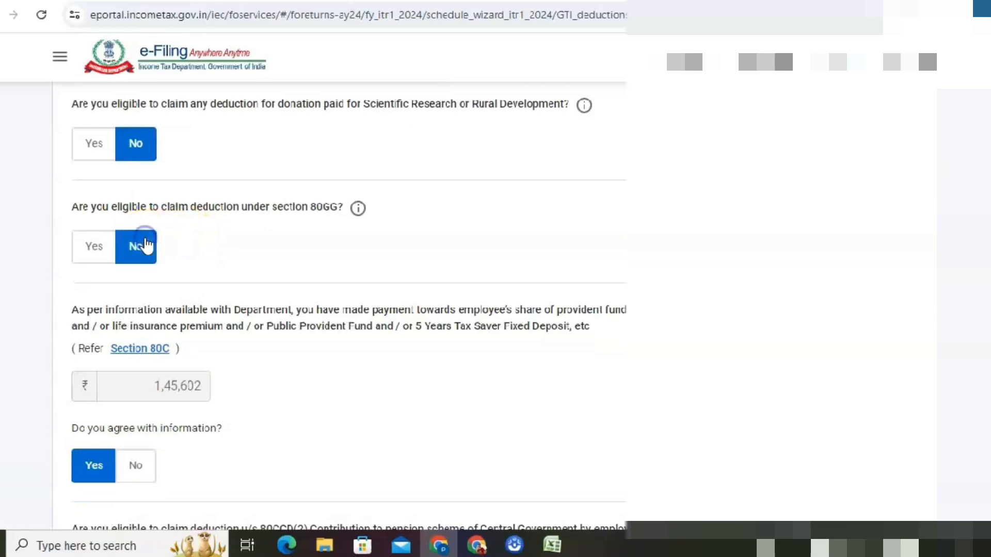
- Answer No for the 80CCD(2) pension contribution, Yes for 80D medical insurance and No for 80E education loan interest
{"action": "scroll", "coordinate": [210, 281], "scroll_direction": "down", "scroll_amount": 3}
{"action": "scroll", "coordinate": [254, 300], "scroll_direction": "down", "scroll_amount": 5}
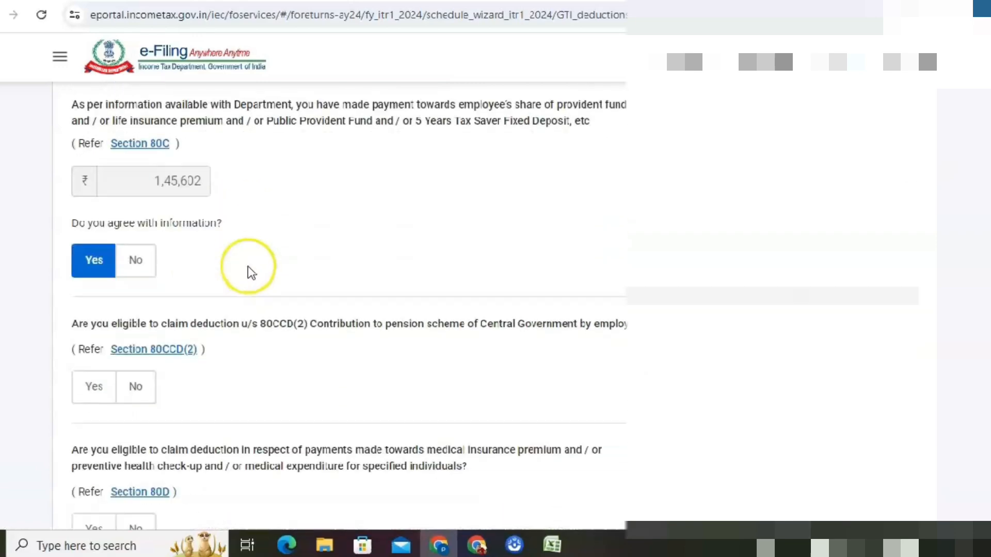
{"action": "left_click", "coordinate": [139, 283]}
{"action": "scroll", "coordinate": [239, 270], "scroll_direction": "down", "scroll_amount": 3}
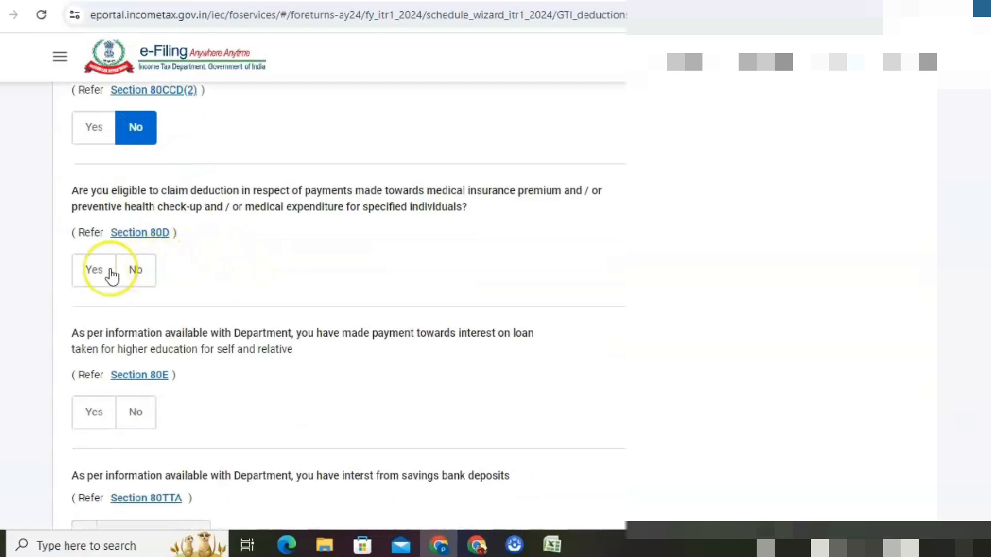
{"action": "left_click", "coordinate": [92, 278]}
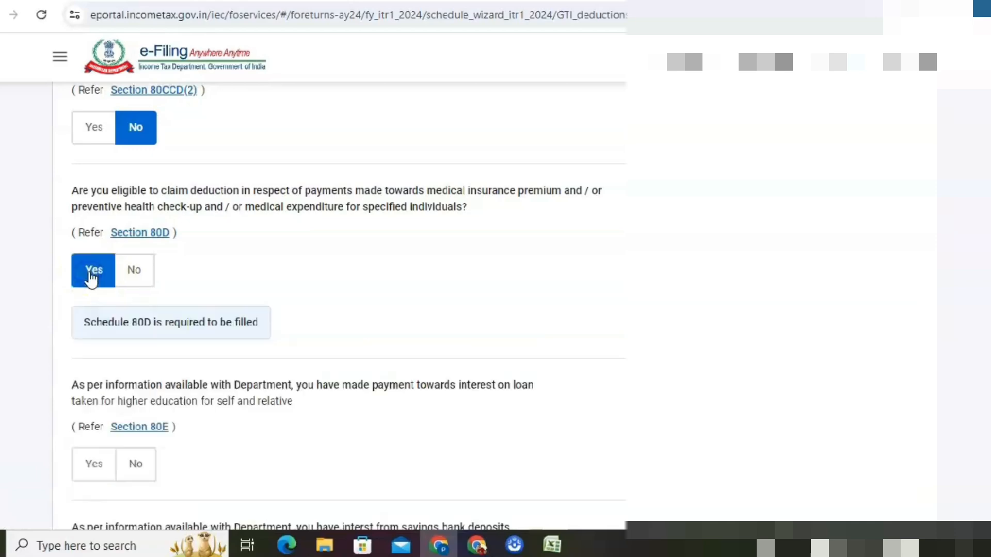
{"action": "scroll", "coordinate": [90, 279], "scroll_direction": "down", "scroll_amount": 3}
{"action": "left_click", "coordinate": [149, 324]}
- Answer No to claiming any other deduction and continue to the deduction verification page
{"action": "scroll", "coordinate": [192, 313], "scroll_direction": "down", "scroll_amount": 3}
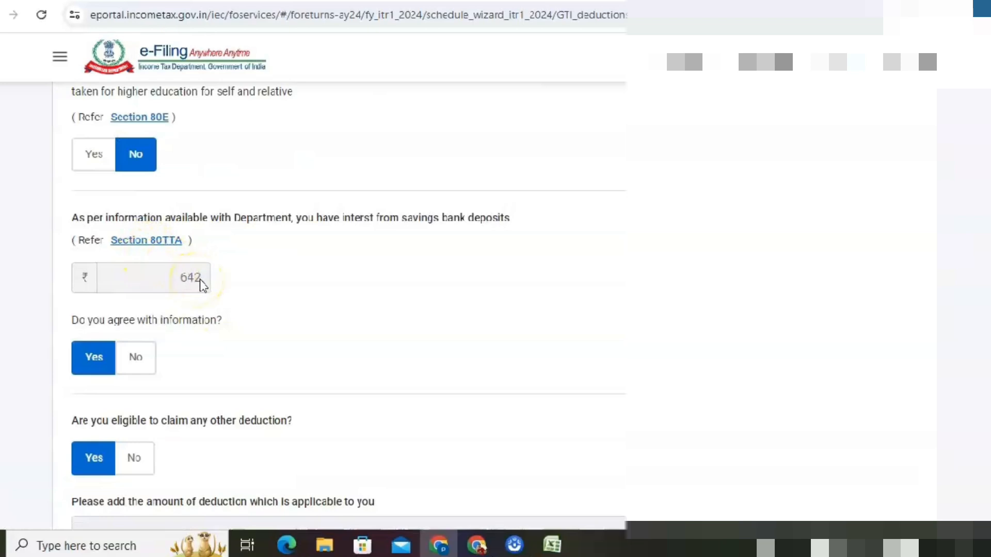
{"action": "scroll", "coordinate": [203, 286], "scroll_direction": "down", "scroll_amount": 2}
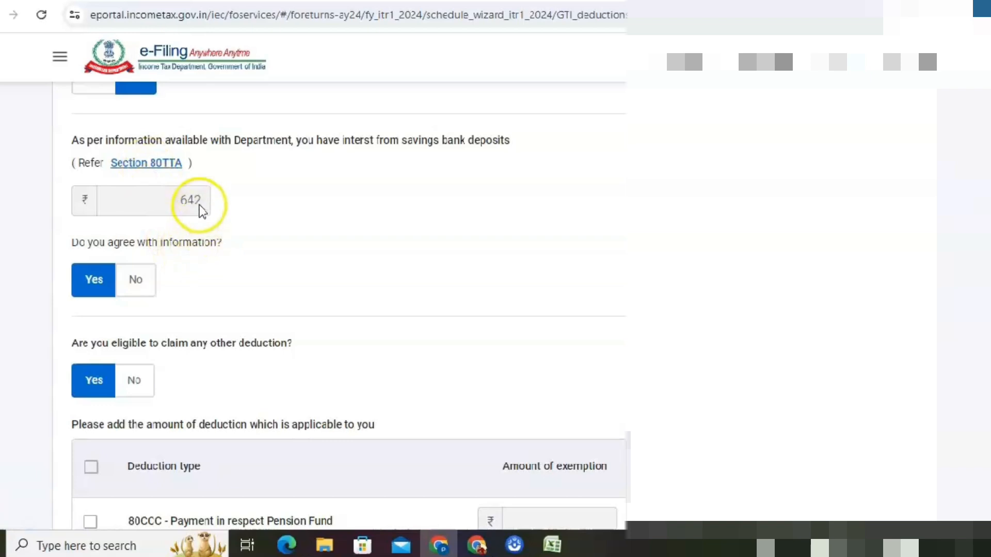
{"action": "scroll", "coordinate": [190, 230], "scroll_direction": "down", "scroll_amount": 2}
{"action": "scroll", "coordinate": [148, 227], "scroll_direction": "down", "scroll_amount": 2}
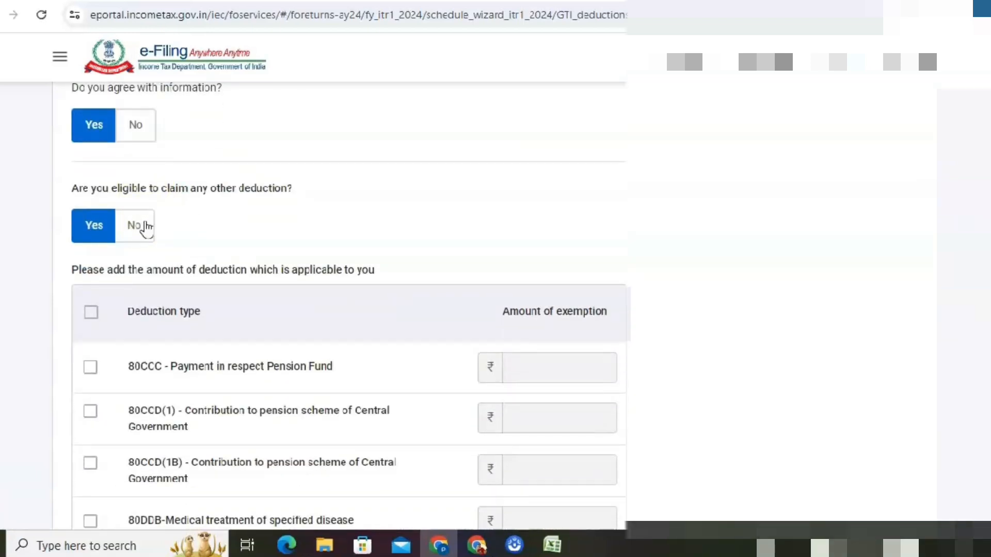
{"action": "scroll", "coordinate": [147, 227], "scroll_direction": "down", "scroll_amount": 10}
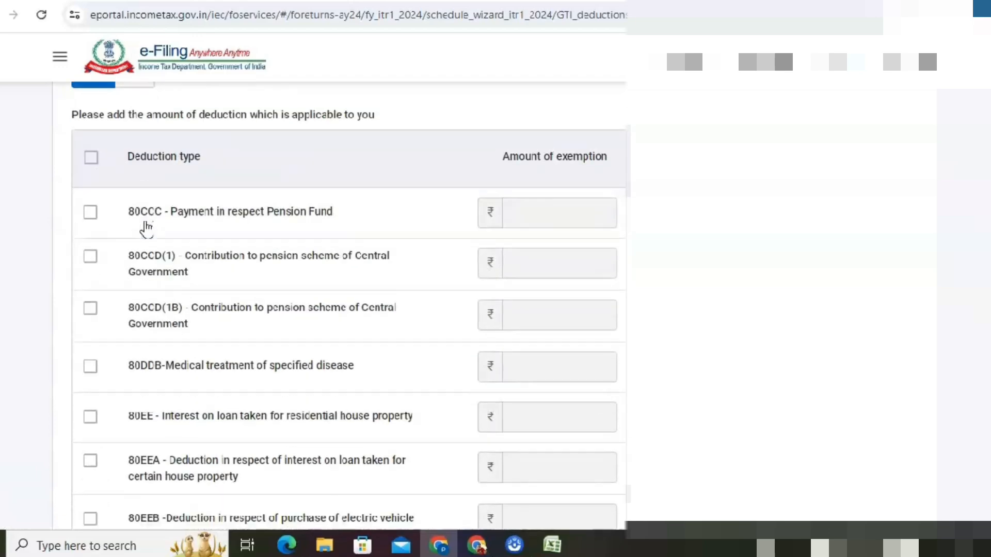
{"action": "scroll", "coordinate": [148, 227], "scroll_direction": "up", "scroll_amount": 6}
{"action": "scroll", "coordinate": [146, 224], "scroll_direction": "up", "scroll_amount": 4}
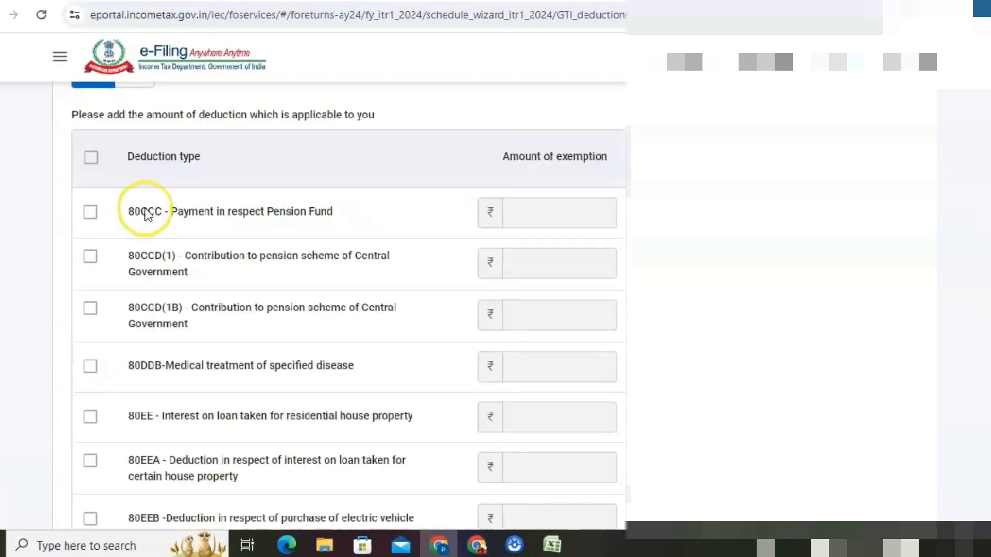
{"action": "left_click", "coordinate": [139, 224]}
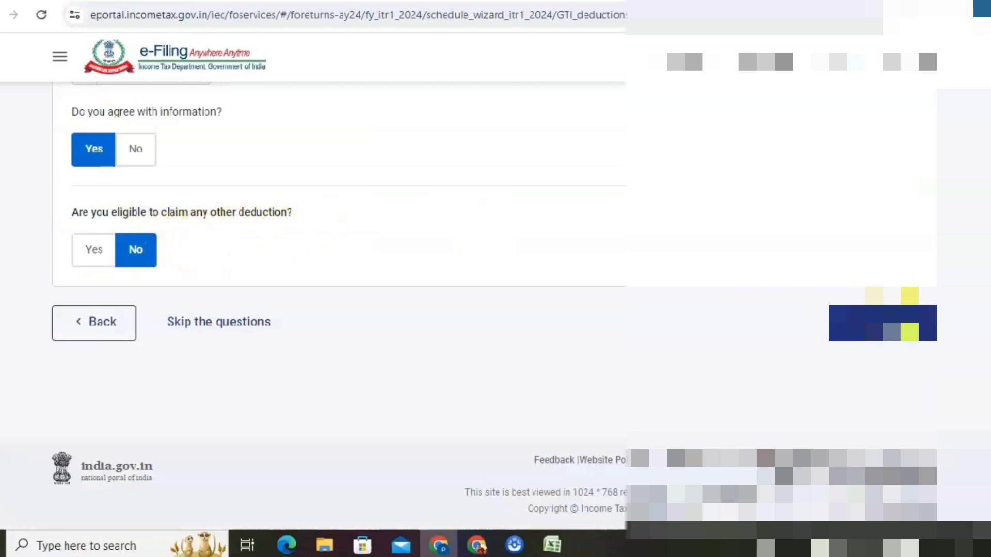
{"action": "left_click", "coordinate": [892, 332]}
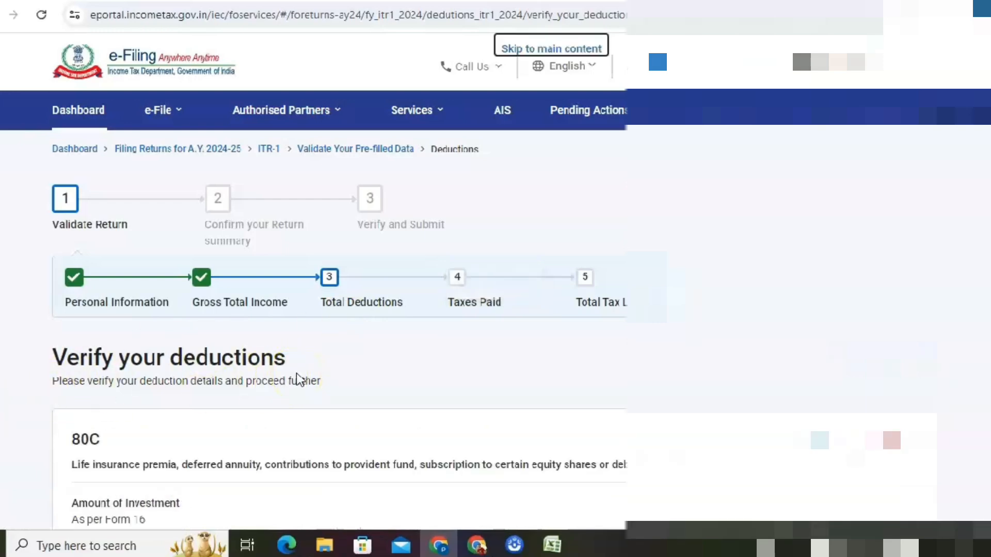
- Review the 80C, 80D and 80TTA deductions and the other claim options, and confirm the Total Deductions section
{"action": "scroll", "coordinate": [408, 336], "scroll_direction": "down", "scroll_amount": 5}
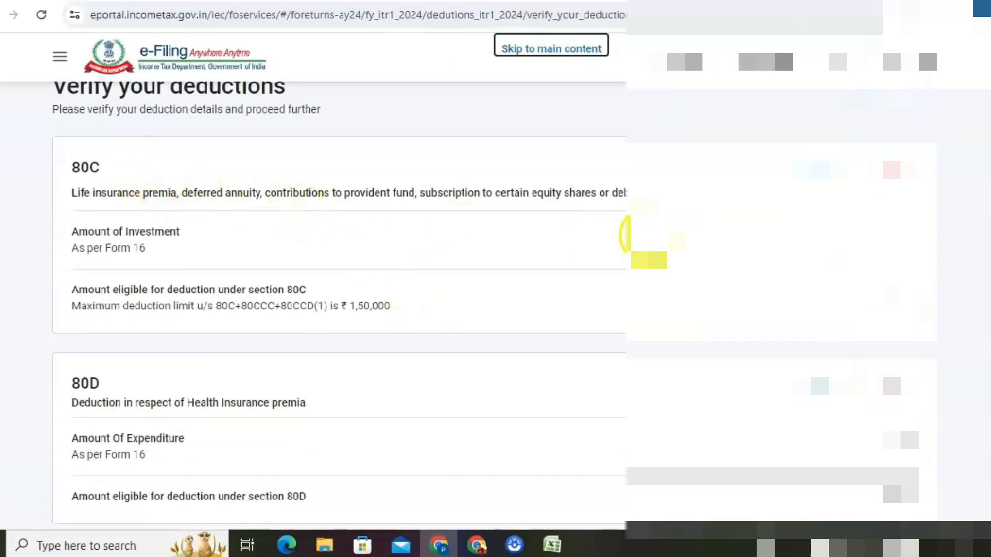
{"action": "scroll", "coordinate": [625, 238], "scroll_direction": "down", "scroll_amount": 1}
{"action": "scroll", "coordinate": [625, 238], "scroll_direction": "down", "scroll_amount": 2}
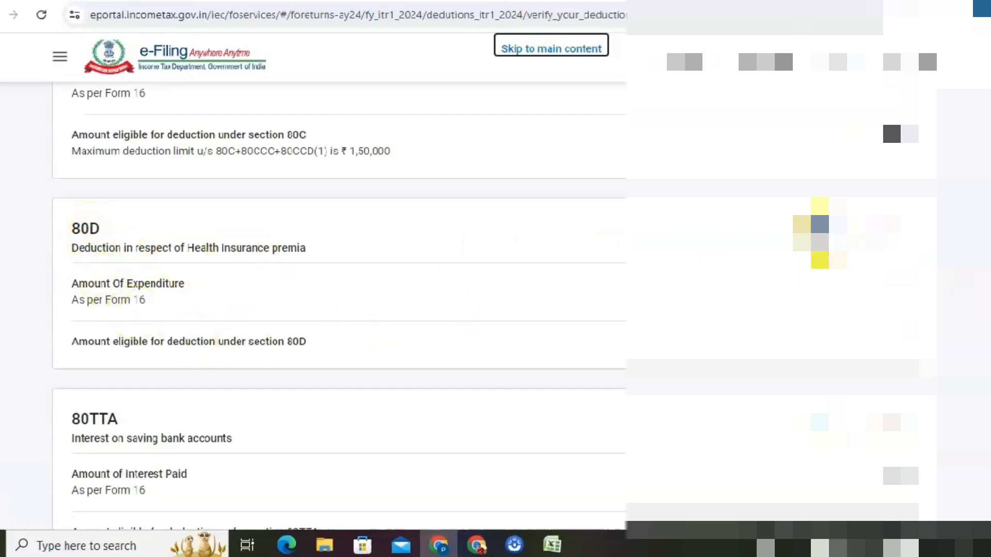
{"action": "scroll", "coordinate": [360, 260], "scroll_direction": "down", "scroll_amount": 3}
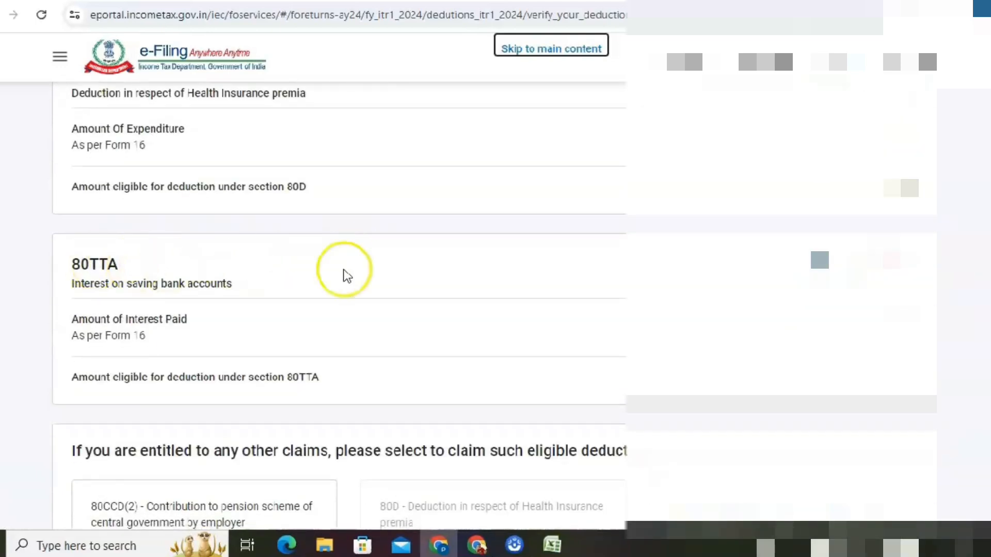
{"action": "scroll", "coordinate": [316, 290], "scroll_direction": "down", "scroll_amount": 6}
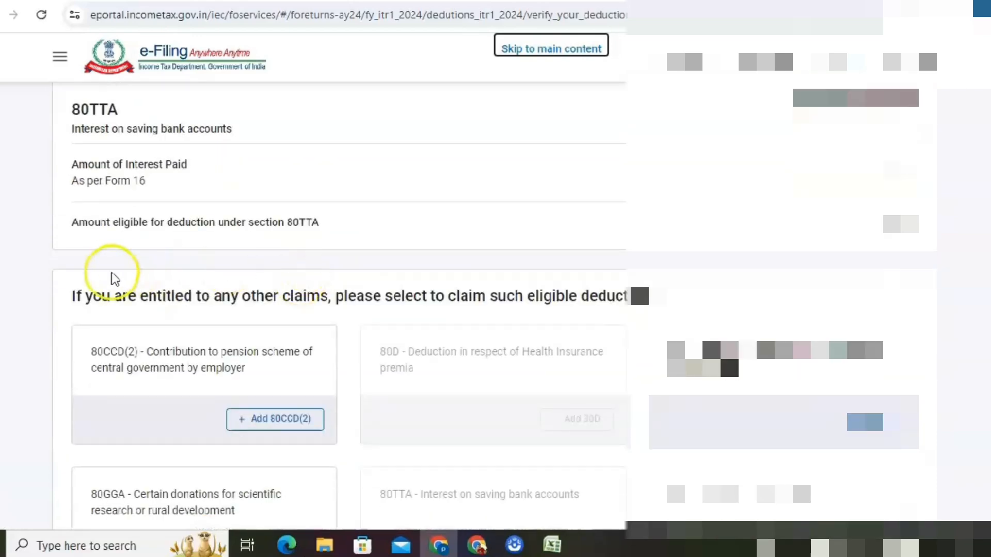
{"action": "scroll", "coordinate": [109, 275], "scroll_direction": "down", "scroll_amount": 4}
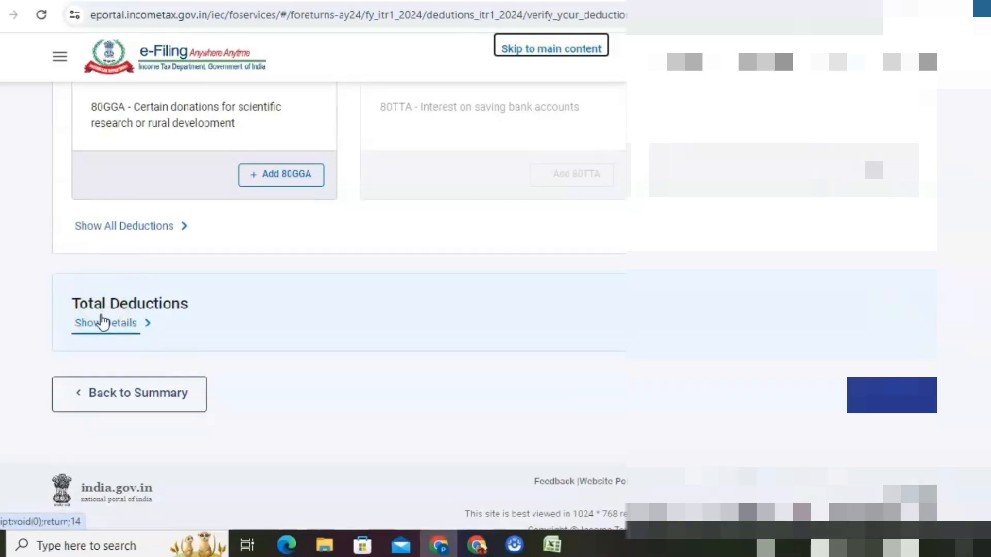
{"action": "left_click", "coordinate": [896, 402]}
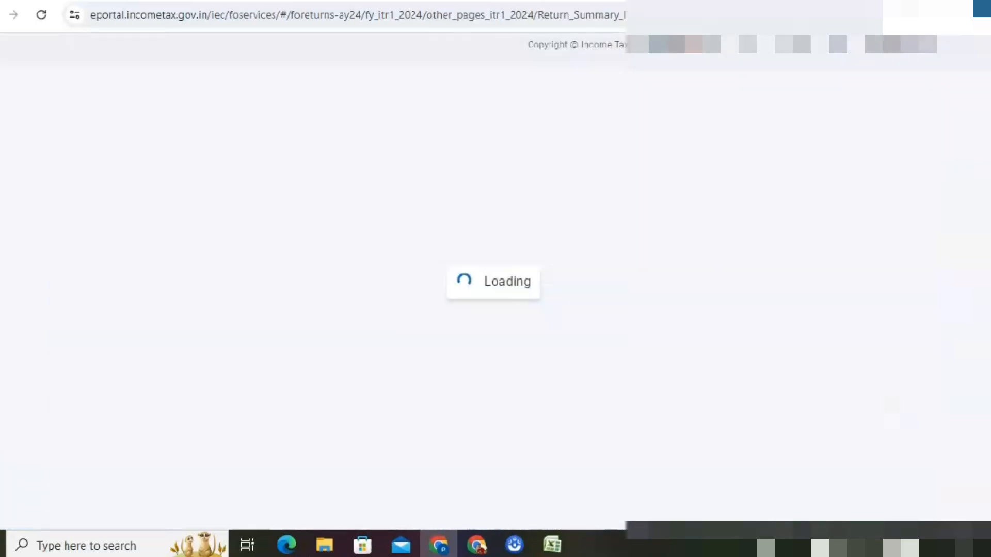
- Open the Tax Paid section and select all deductor entries in the TDS on Salary Income details
{"action": "scroll", "coordinate": [624, 351], "scroll_direction": "down", "scroll_amount": 8}
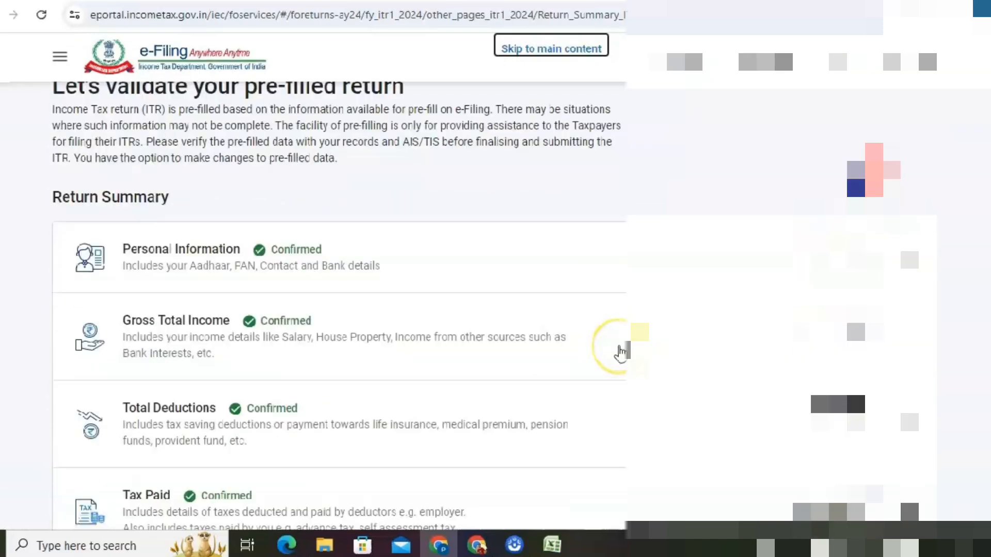
{"action": "left_click", "coordinate": [179, 351]}
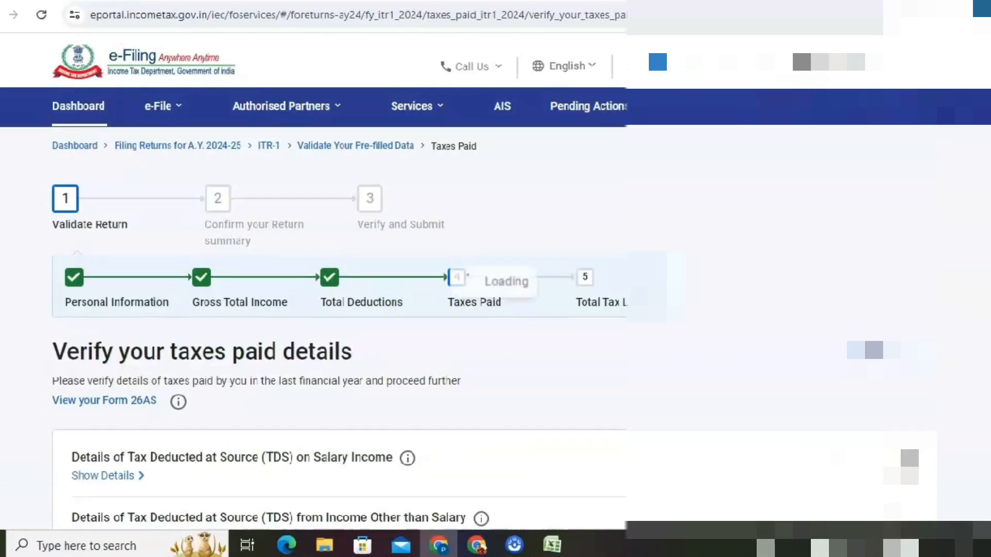
{"action": "scroll", "coordinate": [490, 326], "scroll_direction": "down", "scroll_amount": 2}
{"action": "scroll", "coordinate": [490, 328], "scroll_direction": "down", "scroll_amount": 2}
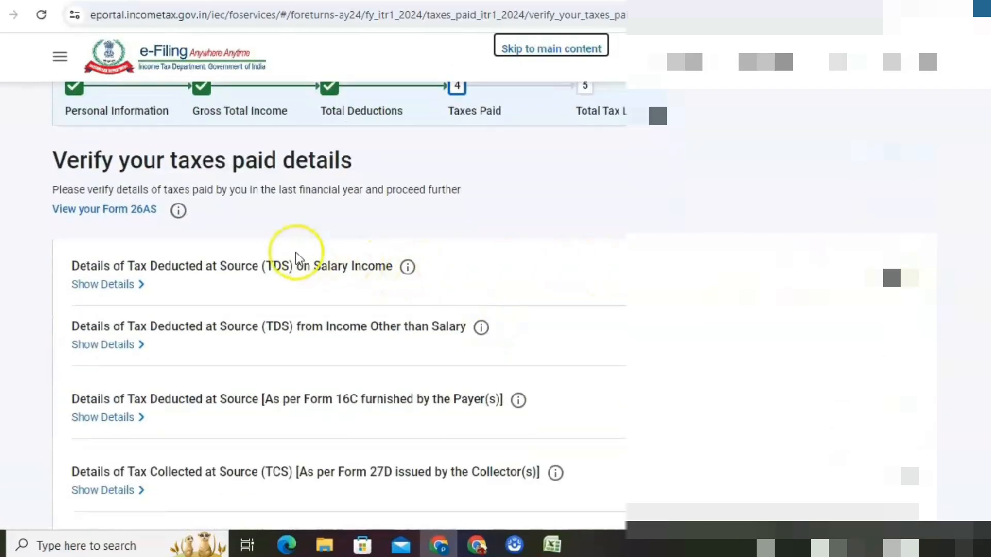
{"action": "left_click", "coordinate": [78, 285]}
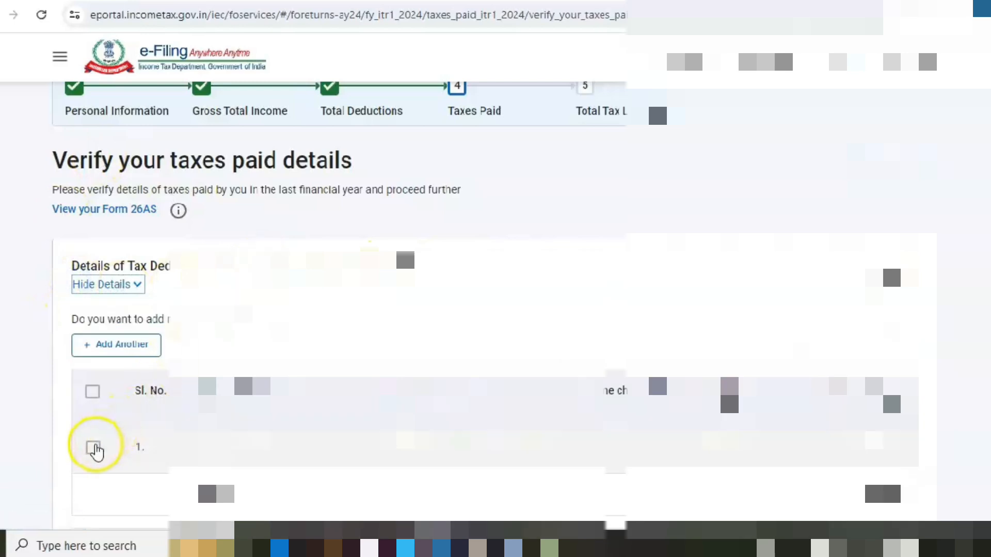
{"action": "scroll", "coordinate": [103, 361], "scroll_direction": "down", "scroll_amount": 2}
{"action": "left_click", "coordinate": [91, 376]}
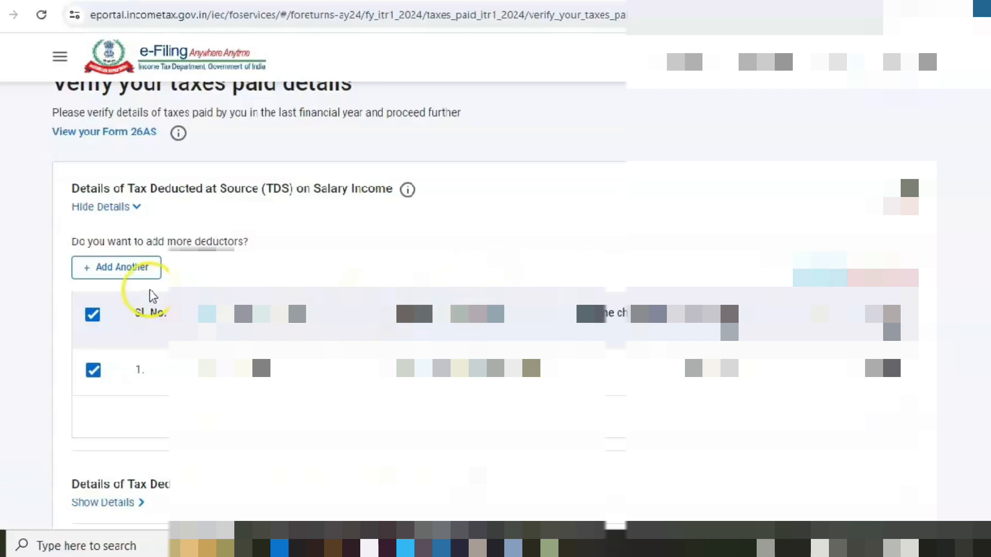
- Review the remaining TDS, TCS, advance tax and total taxes paid details, and confirm the Taxes Paid section
{"action": "scroll", "coordinate": [153, 296], "scroll_direction": "down", "scroll_amount": 10}
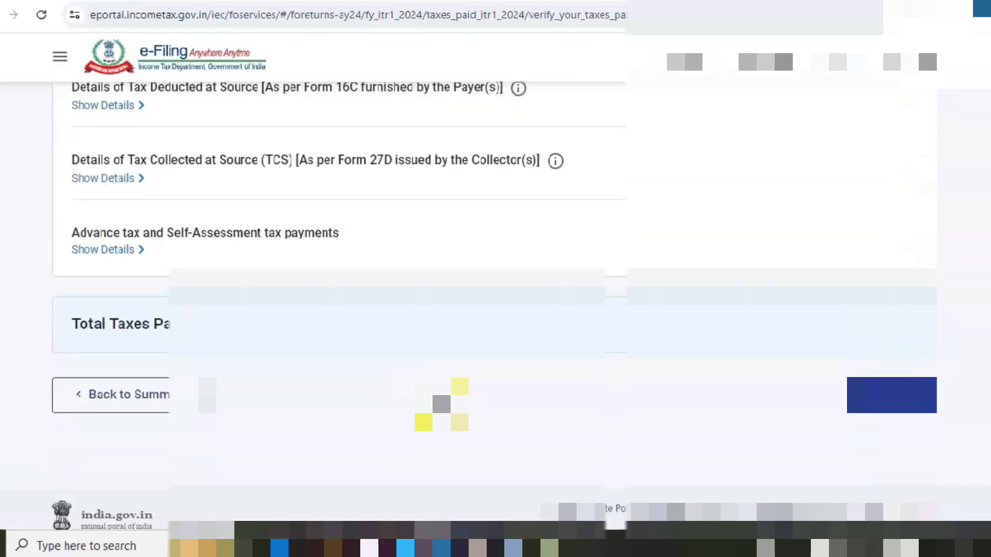
{"action": "scroll", "coordinate": [341, 258], "scroll_direction": "down", "scroll_amount": 1}
{"action": "scroll", "coordinate": [107, 367], "scroll_direction": "up", "scroll_amount": 11}
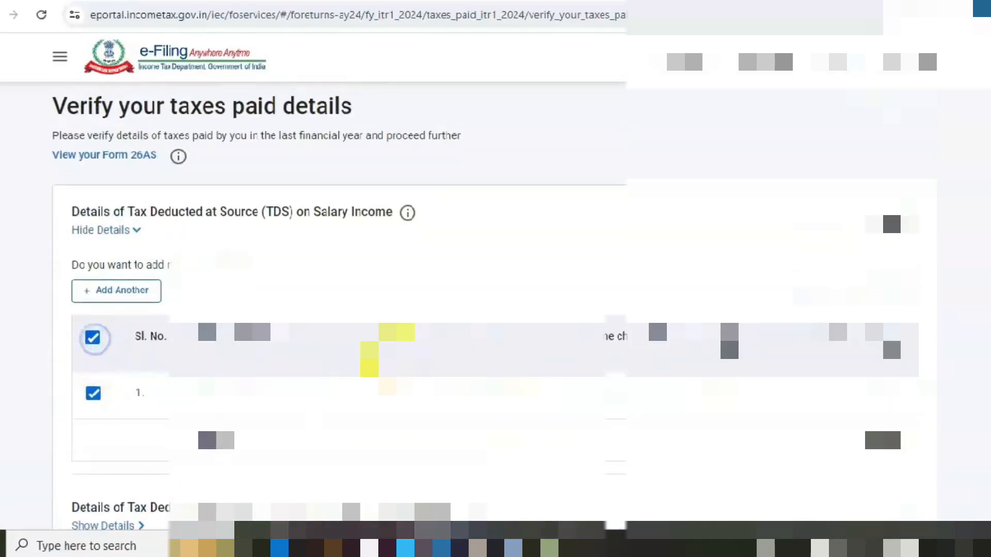
{"action": "left_click", "coordinate": [92, 338]}
{"action": "scroll", "coordinate": [608, 346], "scroll_direction": "down", "scroll_amount": 8}
{"action": "scroll", "coordinate": [608, 346], "scroll_direction": "down", "scroll_amount": 2}
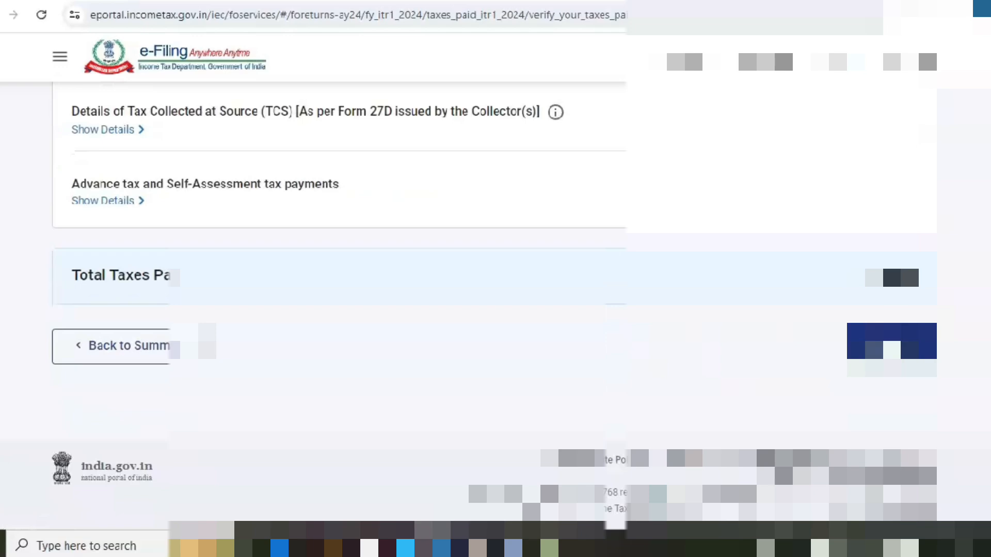
{"action": "left_click", "coordinate": [898, 343]}
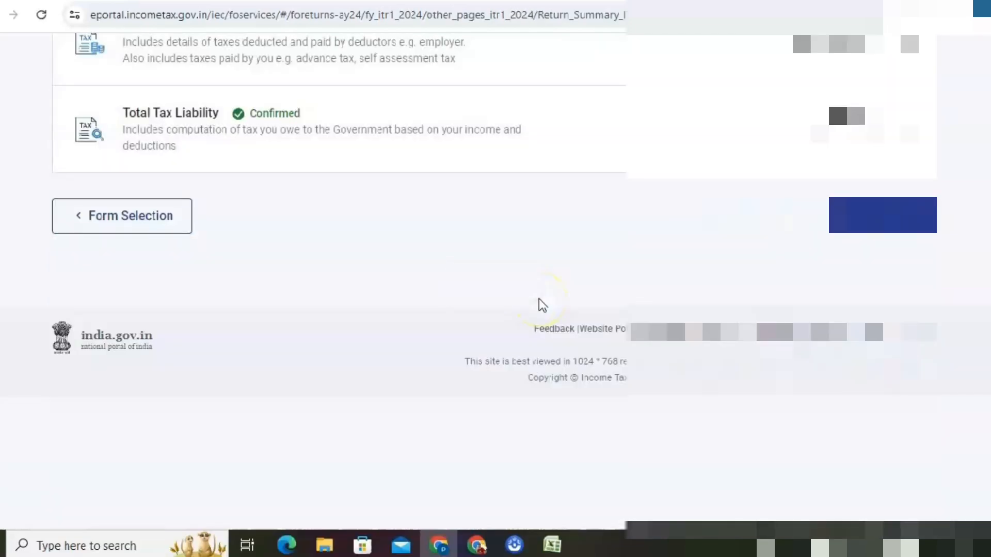
- Open the Total Tax Liability section from the return summary
{"action": "scroll", "coordinate": [542, 305], "scroll_direction": "down", "scroll_amount": 8}
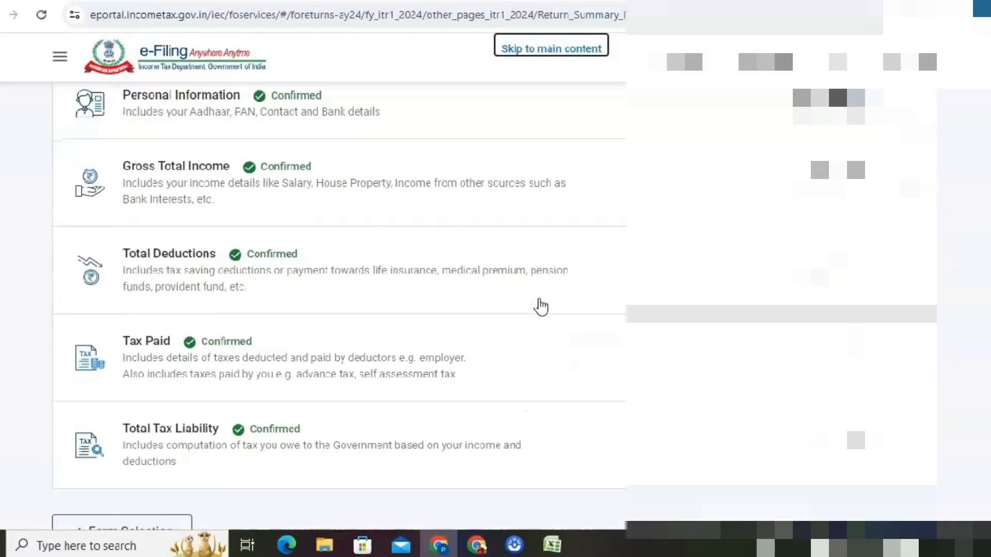
{"action": "scroll", "coordinate": [541, 307], "scroll_direction": "down", "scroll_amount": 2}
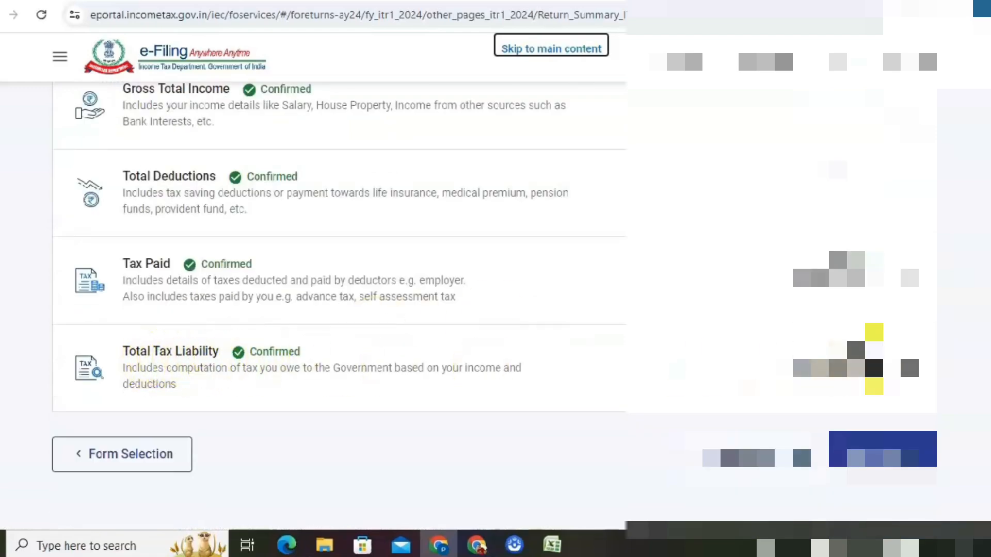
{"action": "left_click", "coordinate": [872, 365]}
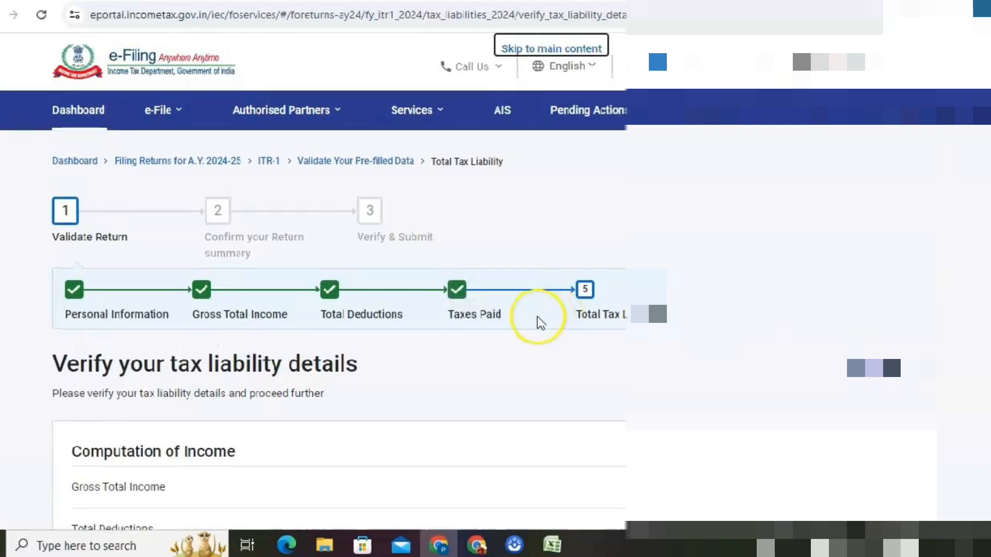
- Review the computation of income, tax, cess, relief, interest and fees, and confirm the Total Tax Liability section
{"action": "scroll", "coordinate": [481, 336], "scroll_direction": "down", "scroll_amount": 6}
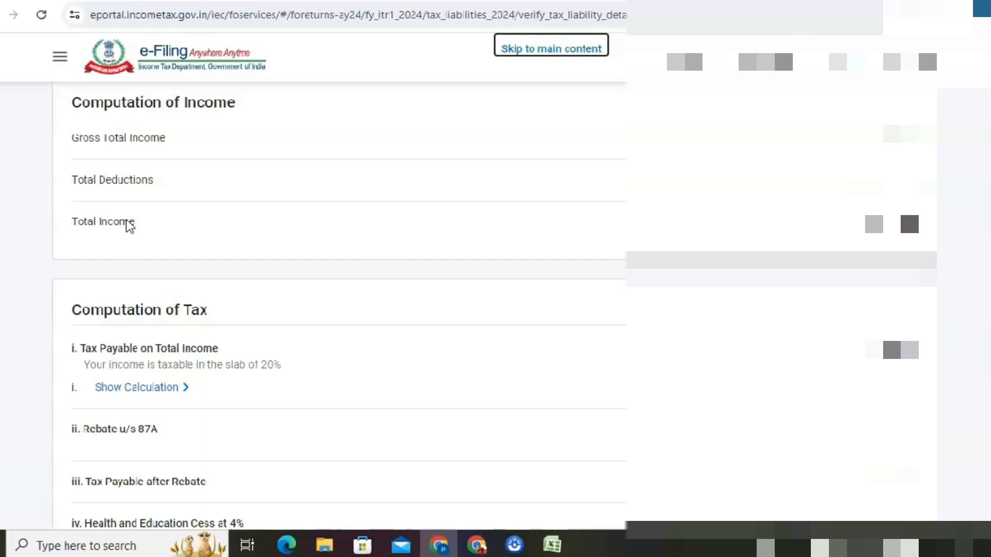
{"action": "scroll", "coordinate": [139, 227], "scroll_direction": "down", "scroll_amount": 2}
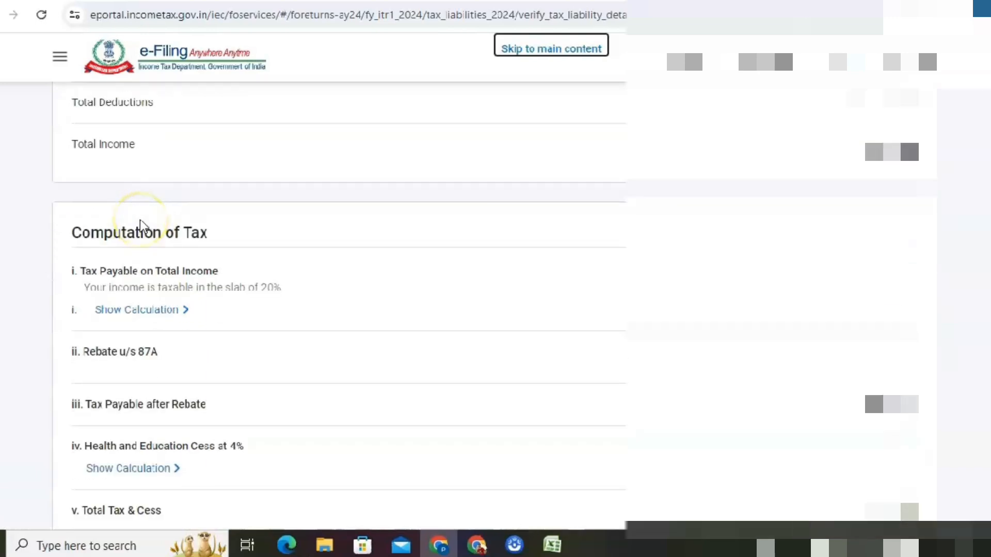
{"action": "scroll", "coordinate": [139, 227], "scroll_direction": "down", "scroll_amount": 2}
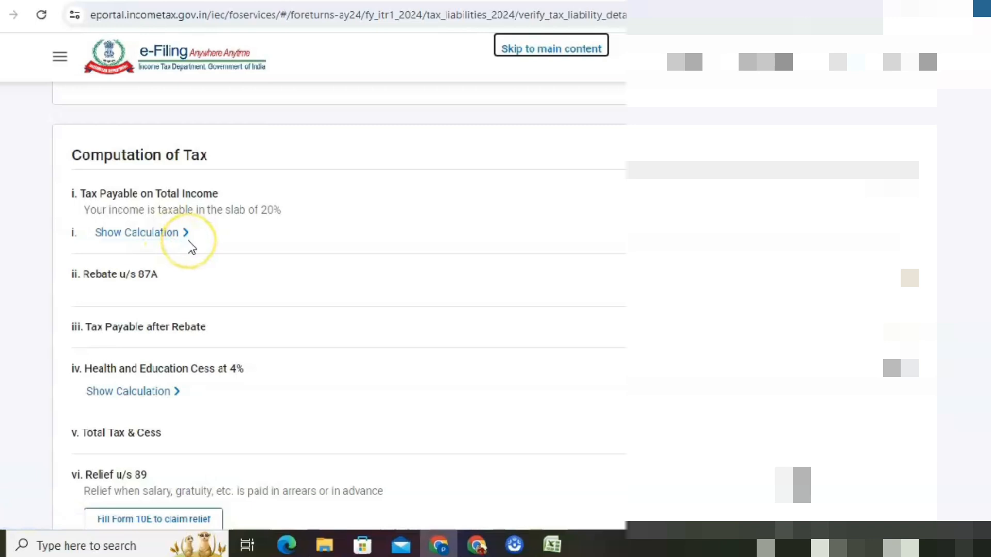
{"action": "scroll", "coordinate": [190, 245], "scroll_direction": "down", "scroll_amount": 2}
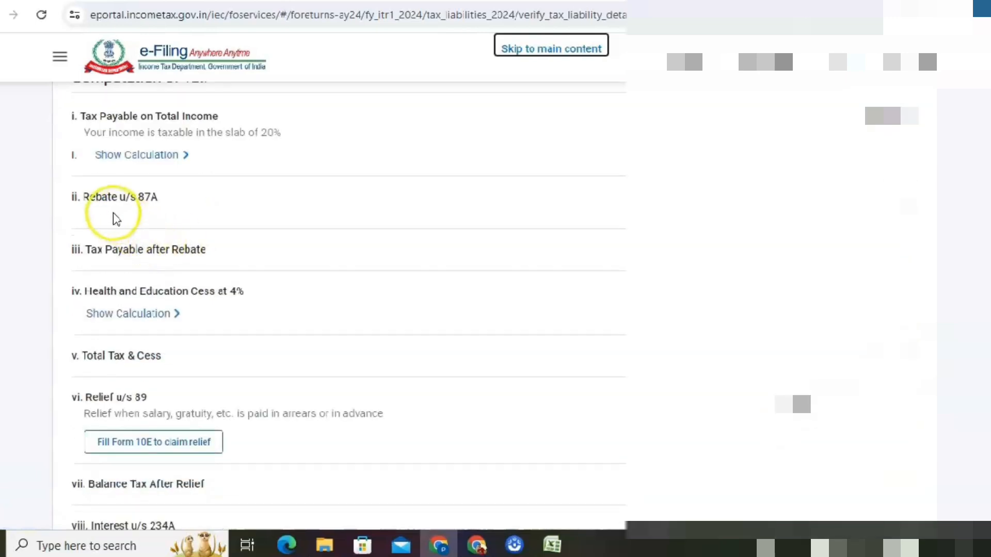
{"action": "scroll", "coordinate": [131, 214], "scroll_direction": "down", "scroll_amount": 2}
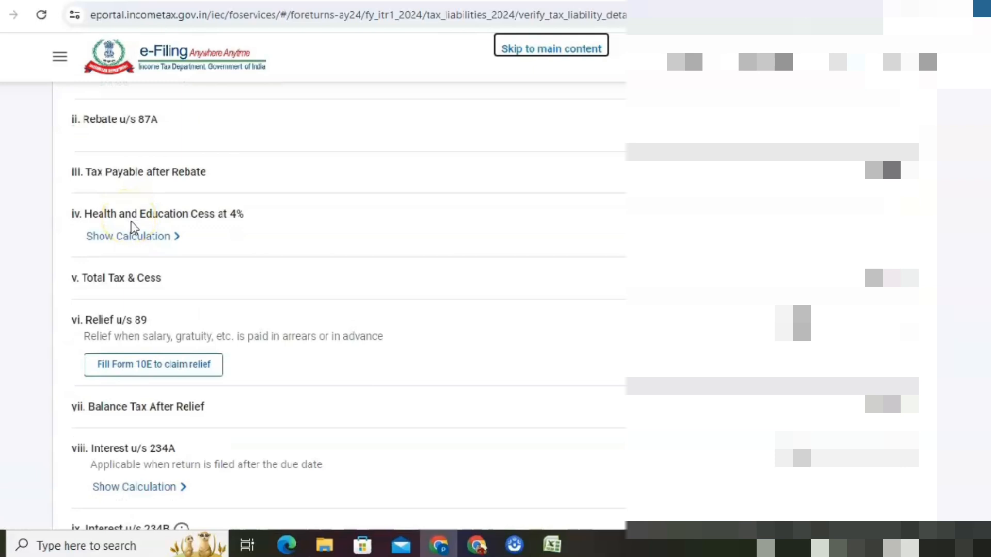
{"action": "scroll", "coordinate": [131, 292], "scroll_direction": "down", "scroll_amount": 2}
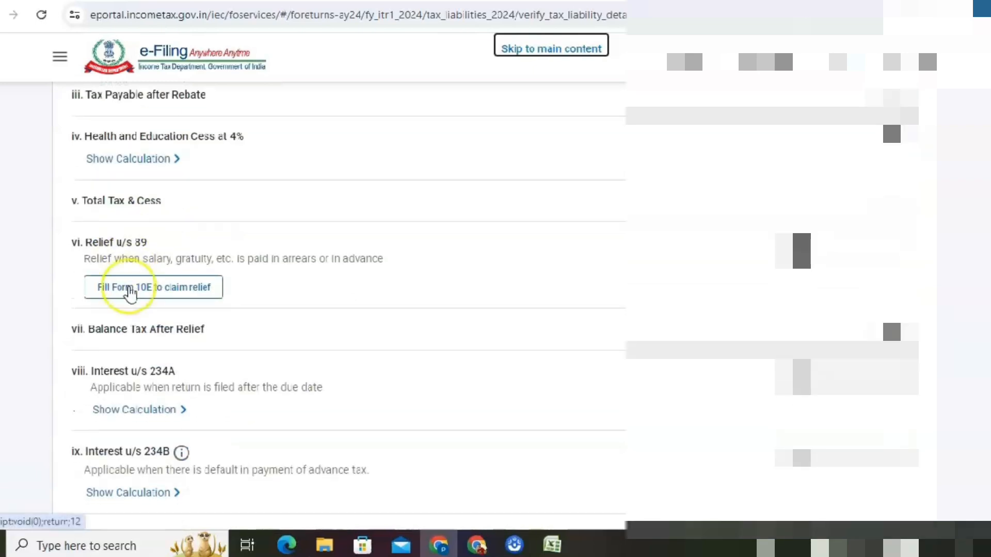
{"action": "scroll", "coordinate": [131, 293], "scroll_direction": "down", "scroll_amount": 2}
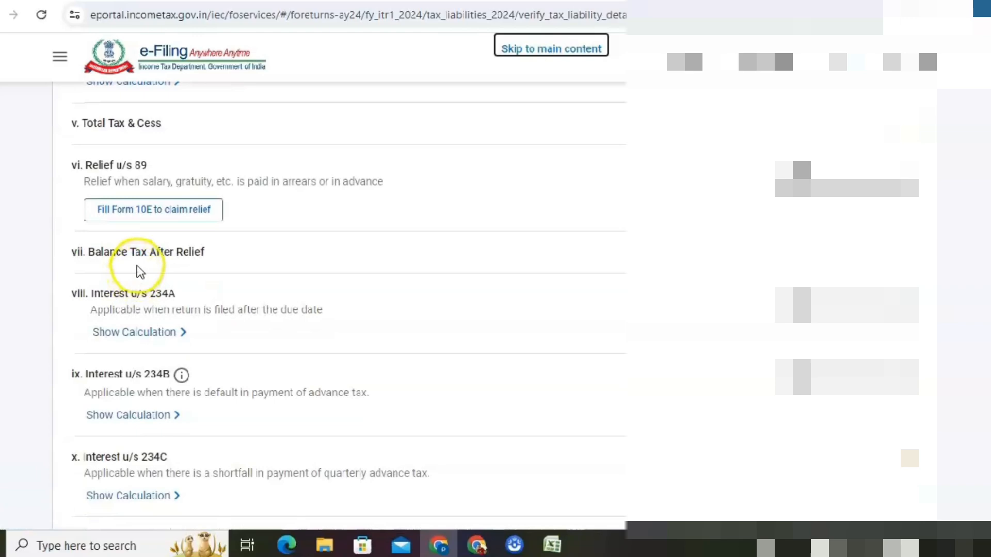
{"action": "scroll", "coordinate": [139, 272], "scroll_direction": "down", "scroll_amount": 2}
{"action": "scroll", "coordinate": [140, 272], "scroll_direction": "down", "scroll_amount": 6}
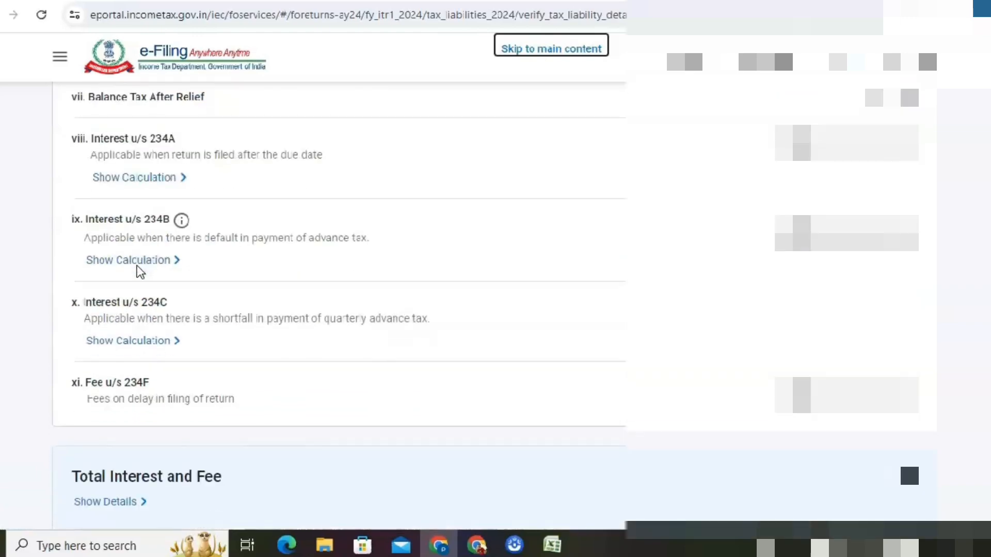
{"action": "scroll", "coordinate": [140, 273], "scroll_direction": "down", "scroll_amount": 4}
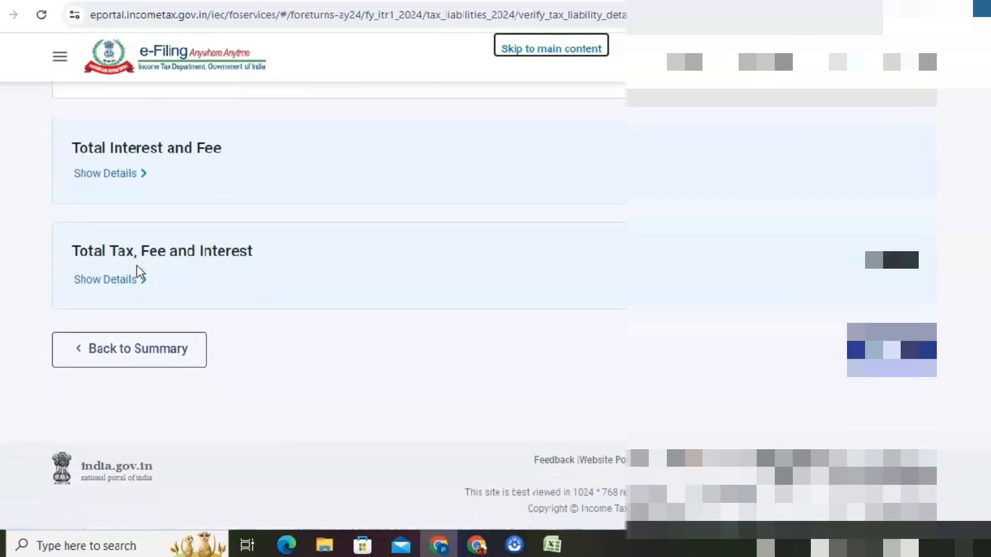
{"action": "left_click", "coordinate": [898, 359]}
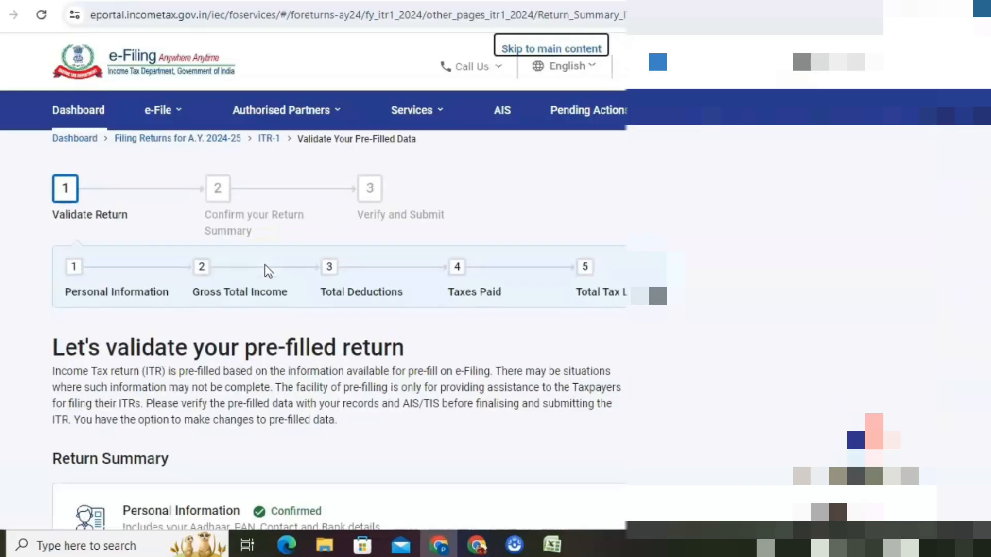
- Check that all five return summary sections are confirmed and proceed to the tax summary
{"action": "scroll", "coordinate": [229, 269], "scroll_direction": "down", "scroll_amount": 2}
{"action": "scroll", "coordinate": [230, 269], "scroll_direction": "down", "scroll_amount": 8}
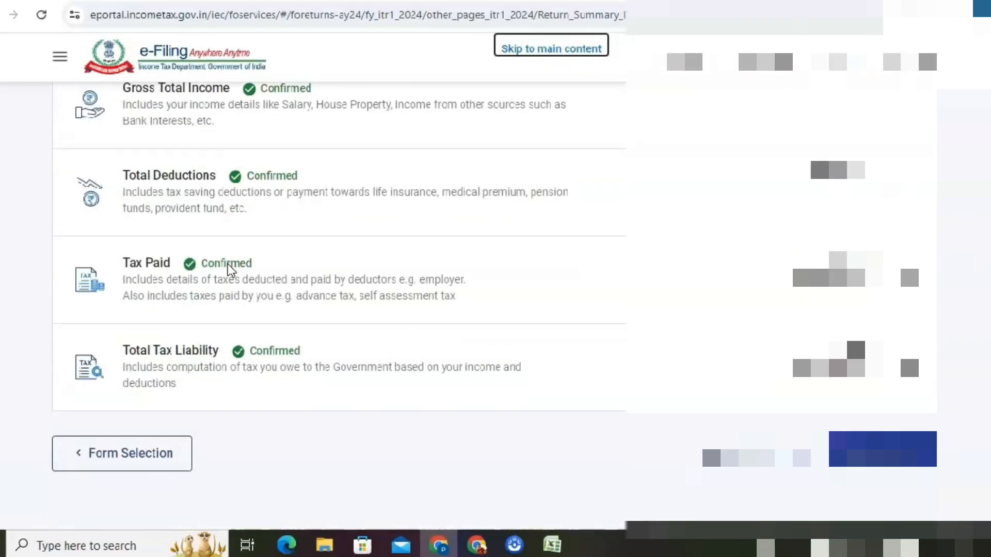
{"action": "scroll", "coordinate": [230, 268], "scroll_direction": "down", "scroll_amount": 1}
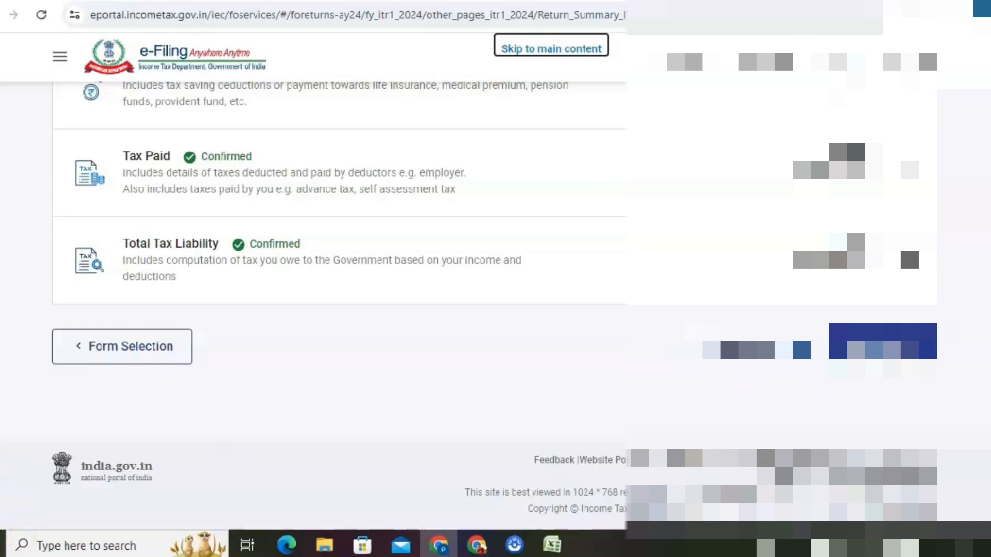
{"action": "left_click", "coordinate": [295, 280]}
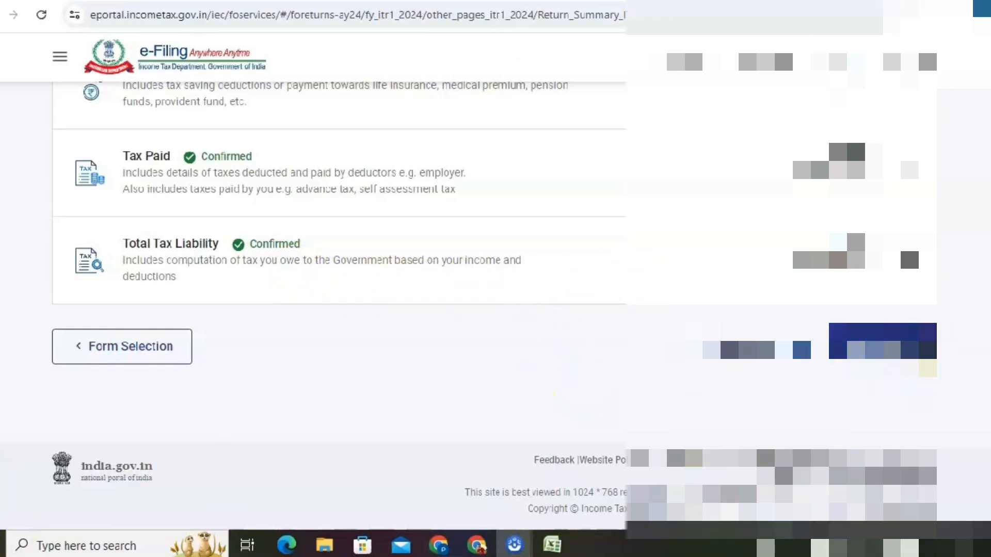
{"action": "left_click", "coordinate": [883, 347]}
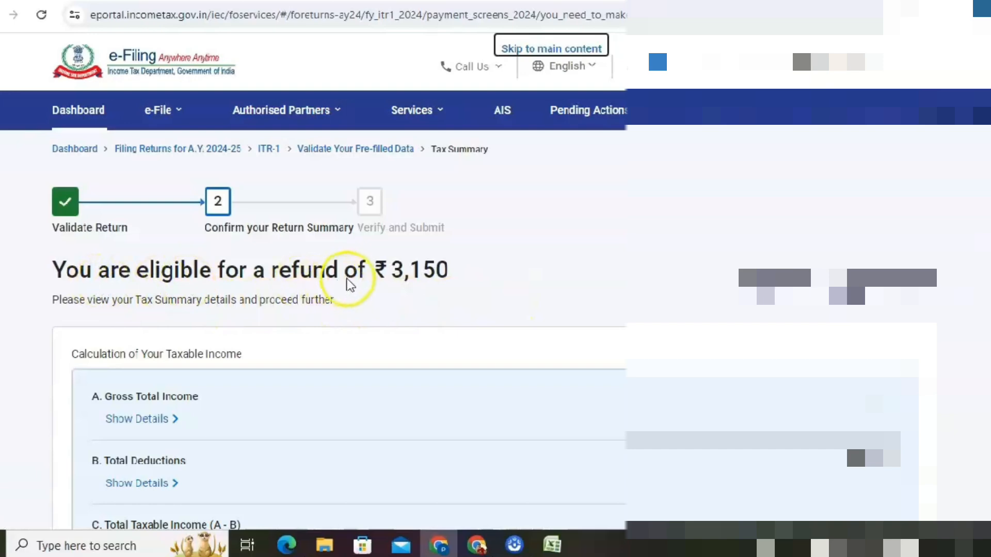
- Review the taxable income, tax payable and refund amount in the tax summary, and continue to the return preview
{"action": "scroll", "coordinate": [351, 285], "scroll_direction": "down", "scroll_amount": 2}
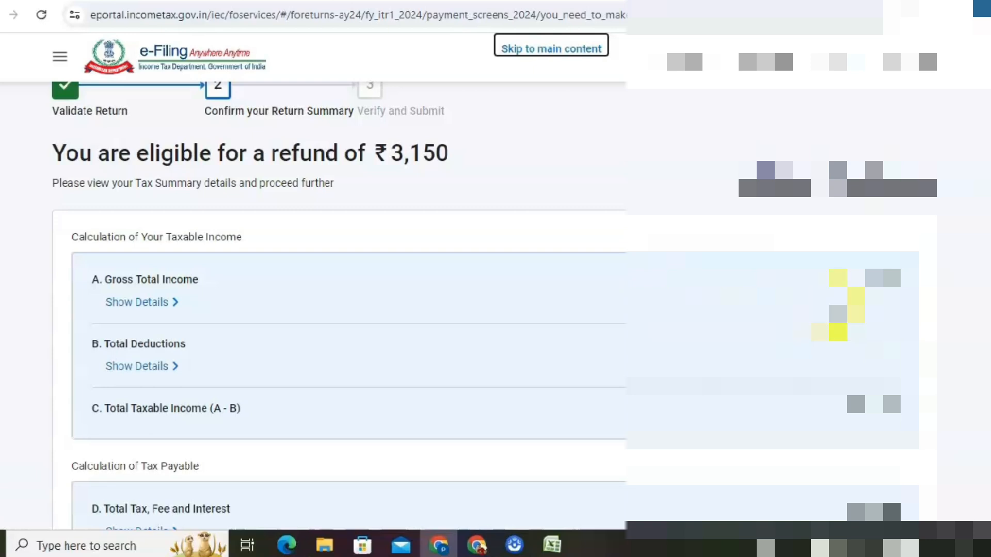
{"action": "scroll", "coordinate": [133, 206], "scroll_direction": "down", "scroll_amount": 1}
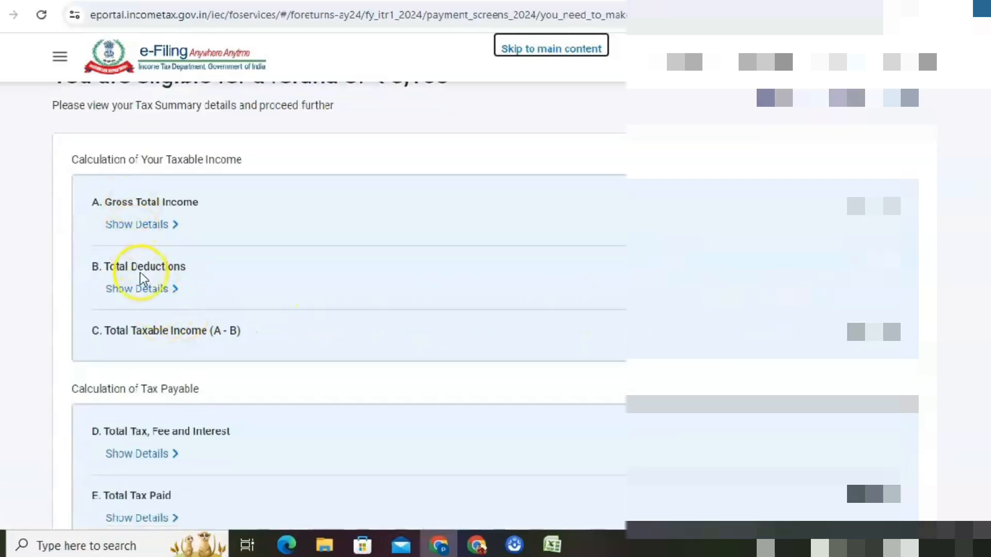
{"action": "scroll", "coordinate": [141, 274], "scroll_direction": "down", "scroll_amount": 1}
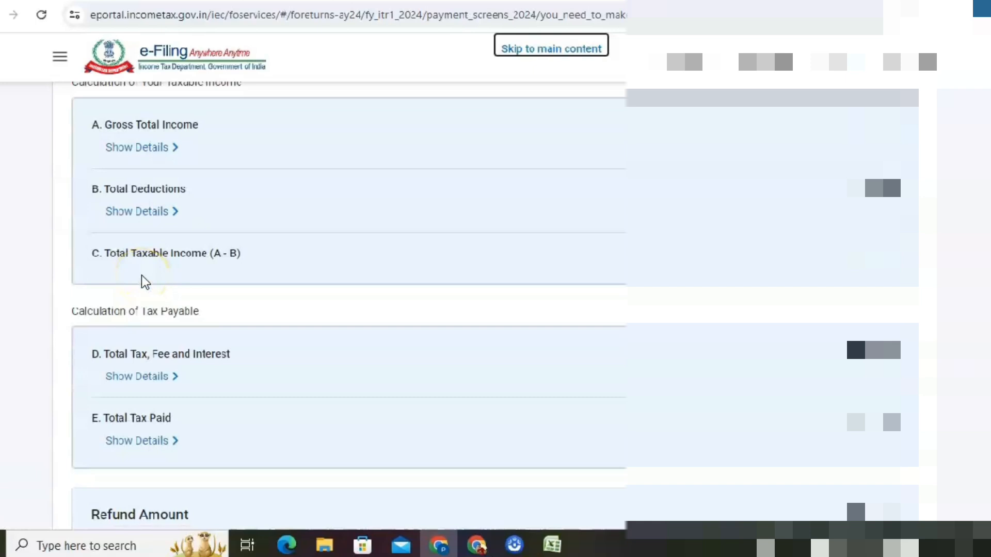
{"action": "scroll", "coordinate": [141, 275], "scroll_direction": "down", "scroll_amount": 1}
{"action": "scroll", "coordinate": [141, 275], "scroll_direction": "down", "scroll_amount": 1}
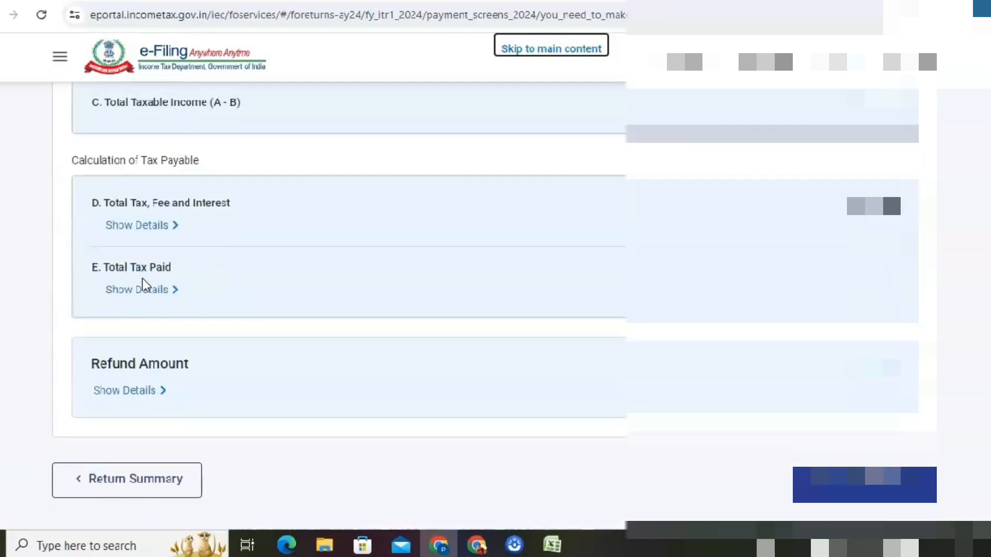
{"action": "scroll", "coordinate": [143, 281], "scroll_direction": "down", "scroll_amount": 2}
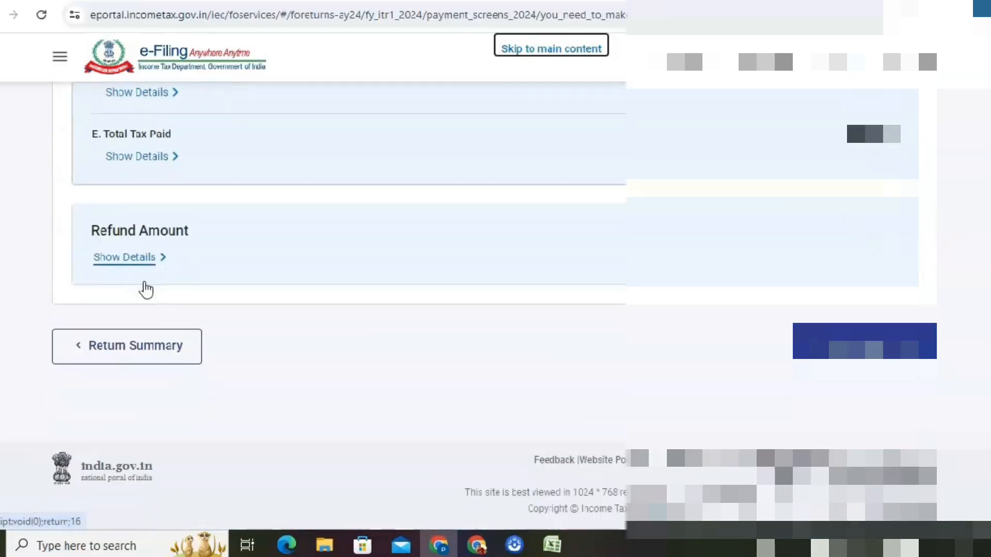
{"action": "left_click", "coordinate": [864, 341]}
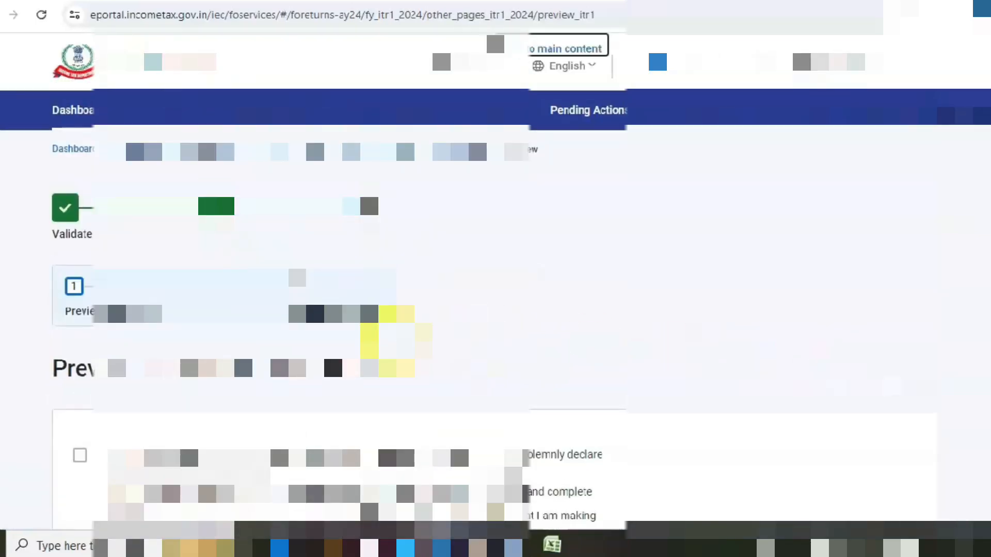
- Accept the solemn declaration on the return preview page and go over the place and remaining declaration fields
{"action": "scroll", "coordinate": [496, 310], "scroll_direction": "down", "scroll_amount": 2}
{"action": "scroll", "coordinate": [72, 263], "scroll_direction": "down", "scroll_amount": 2}
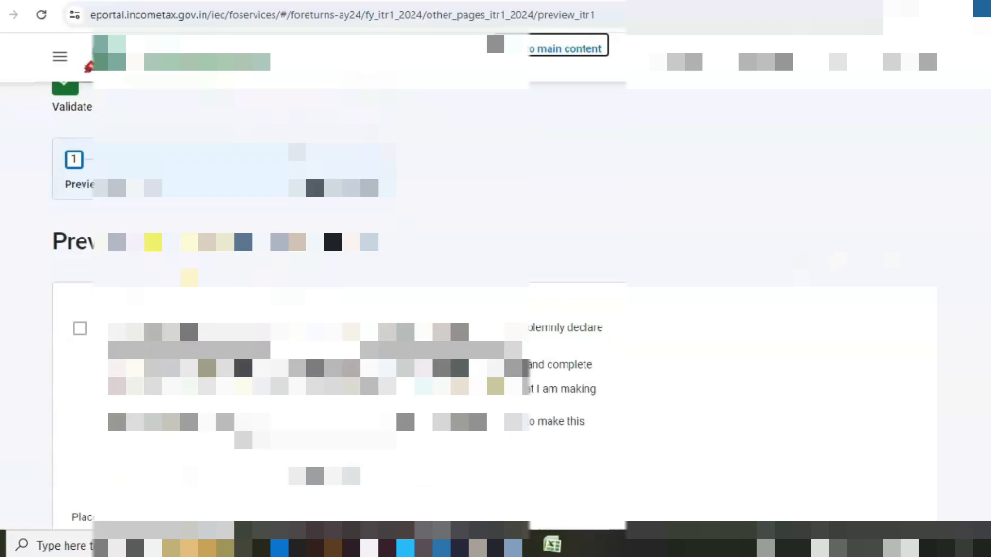
{"action": "left_click", "coordinate": [74, 263]}
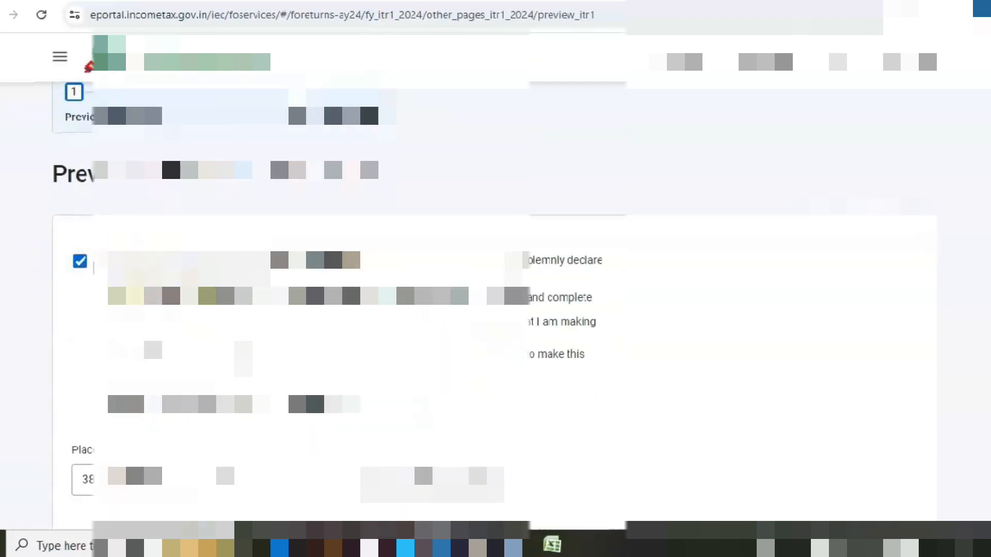
{"action": "scroll", "coordinate": [89, 268], "scroll_direction": "down", "scroll_amount": 2}
{"action": "scroll", "coordinate": [495, 309], "scroll_direction": "down", "scroll_amount": 2}
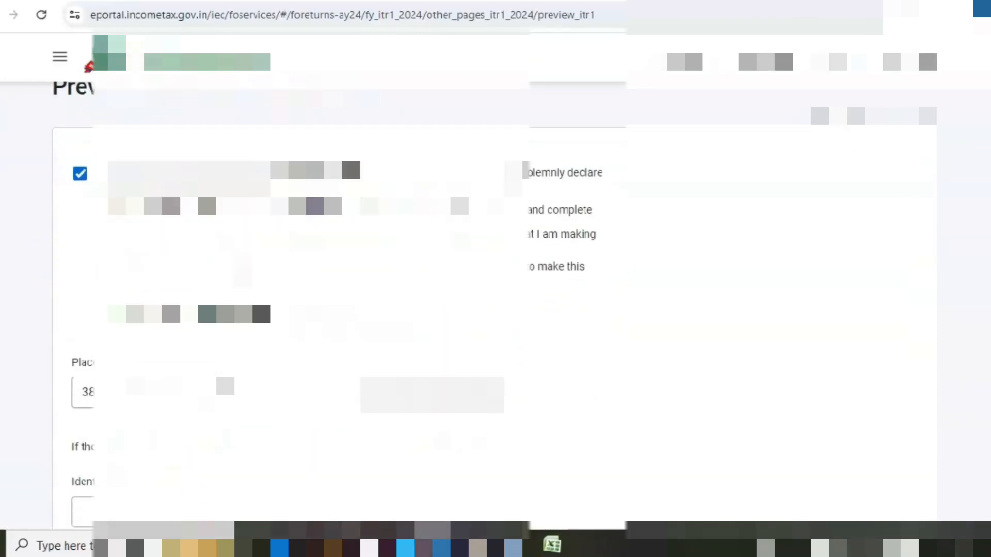
- Go over the identification and name fields of the declaration, leaving them blank, and proceed to the return preview
{"action": "scroll", "coordinate": [495, 310], "scroll_direction": "down", "scroll_amount": 4}
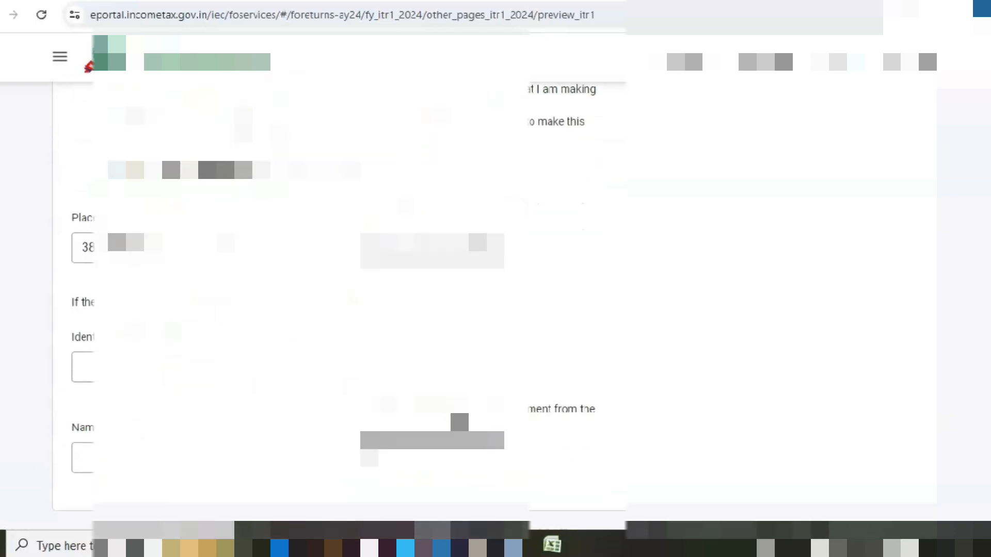
{"action": "left_click", "coordinate": [98, 289]}
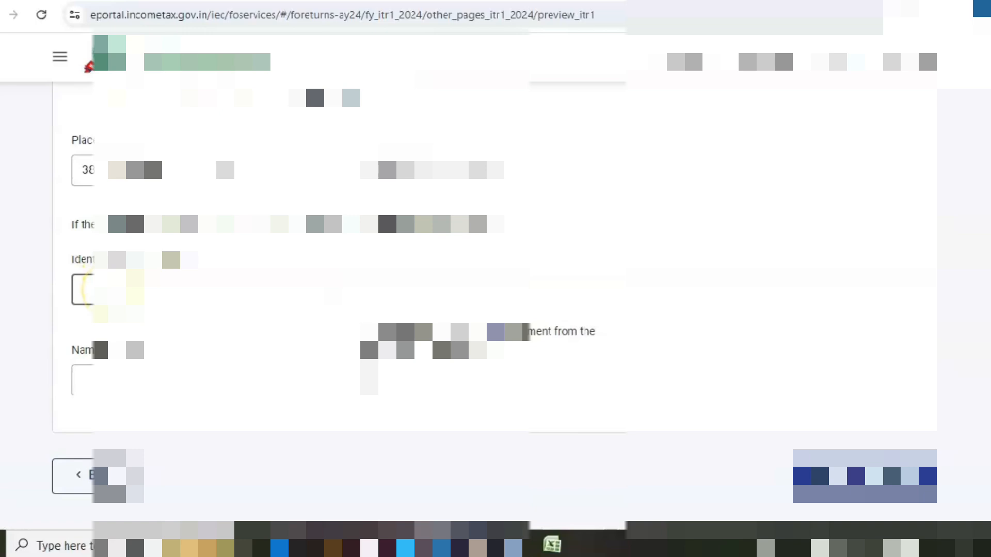
{"action": "scroll", "coordinate": [495, 309], "scroll_direction": "down", "scroll_amount": 2}
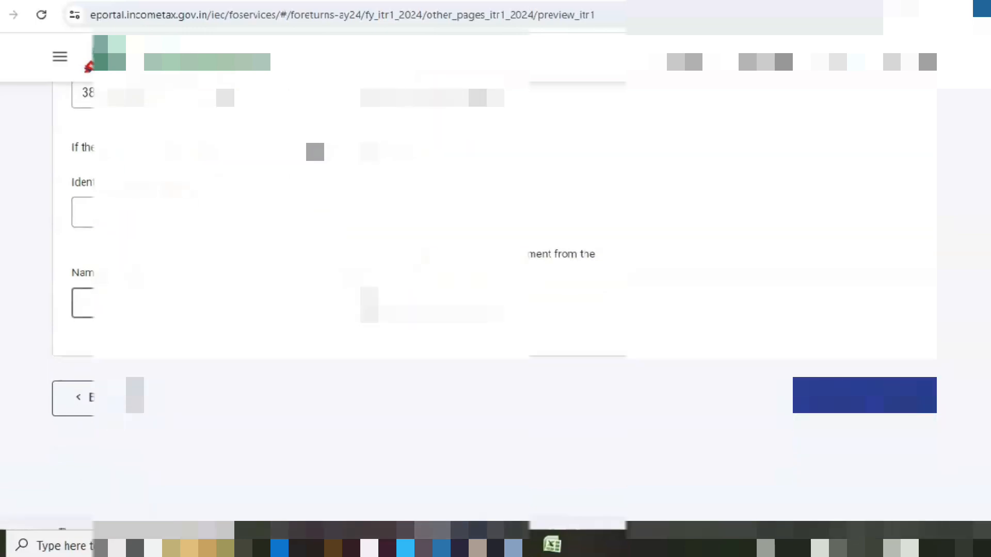
{"action": "left_click", "coordinate": [79, 302]}
{"action": "scroll", "coordinate": [496, 279], "scroll_direction": "up", "scroll_amount": 2}
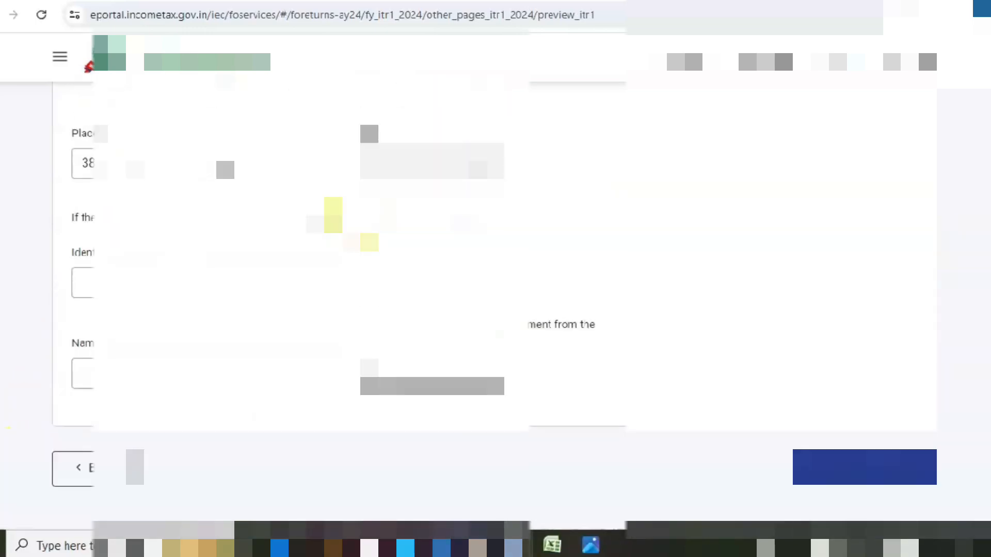
{"action": "scroll", "coordinate": [496, 279], "scroll_direction": "up", "scroll_amount": 3}
{"action": "scroll", "coordinate": [496, 279], "scroll_direction": "down", "scroll_amount": 4}
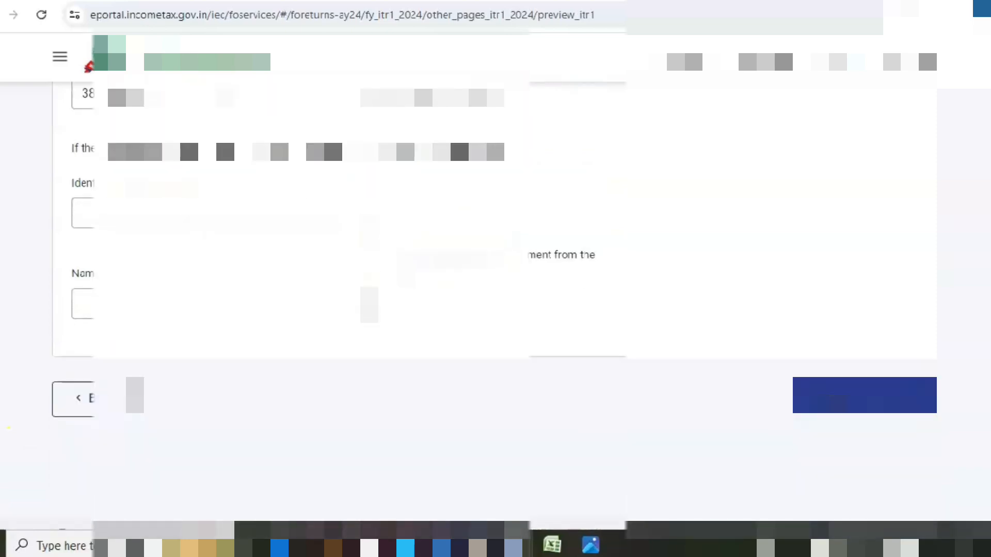
{"action": "scroll", "coordinate": [496, 278], "scroll_direction": "down", "scroll_amount": 2}
{"action": "left_click", "coordinate": [873, 322]}
{"action": "left_click", "coordinate": [802, 315]}
{"action": "left_click", "coordinate": [513, 234]}
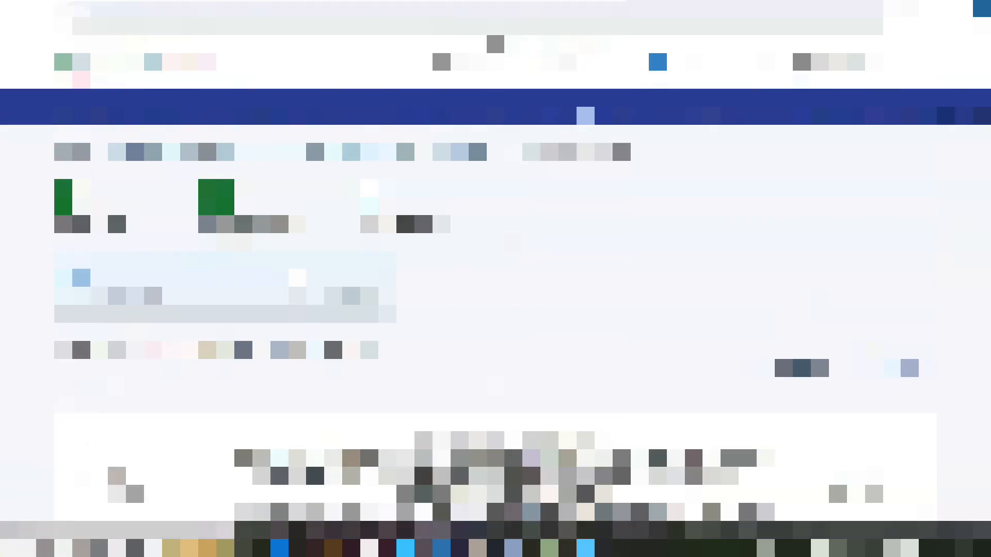
- Review the full ITR-1 preview from the first section to the final verification part and proceed to validation
{"action": "scroll", "coordinate": [496, 310], "scroll_direction": "down", "scroll_amount": 4}
{"action": "scroll", "coordinate": [495, 309], "scroll_direction": "down", "scroll_amount": 5}
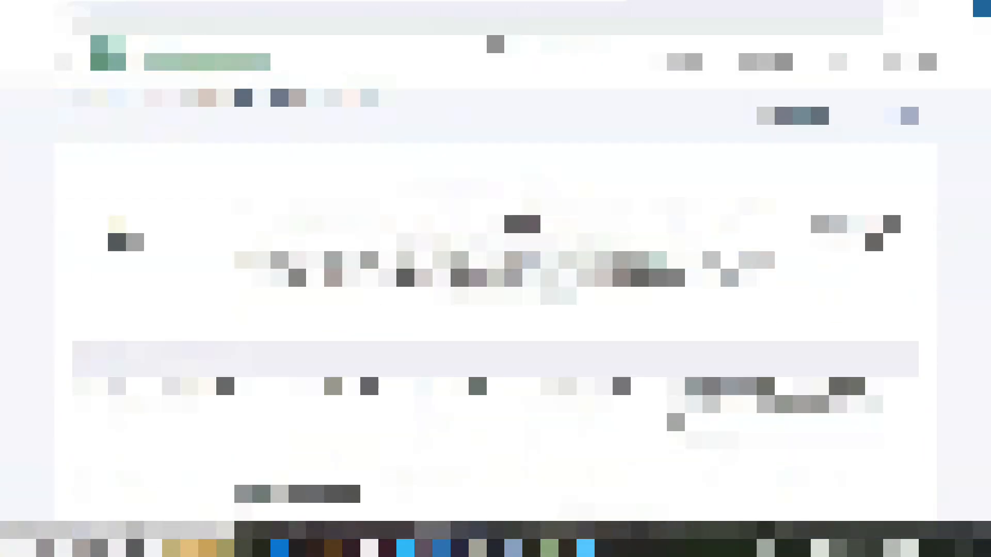
{"action": "scroll", "coordinate": [495, 309], "scroll_direction": "down", "scroll_amount": 8}
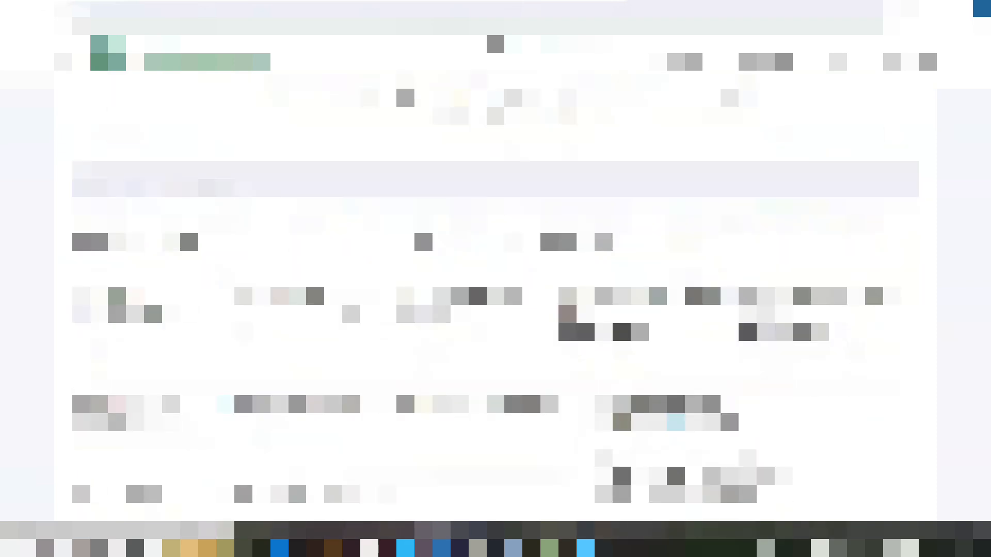
{"action": "scroll", "coordinate": [495, 310], "scroll_direction": "down", "scroll_amount": 8}
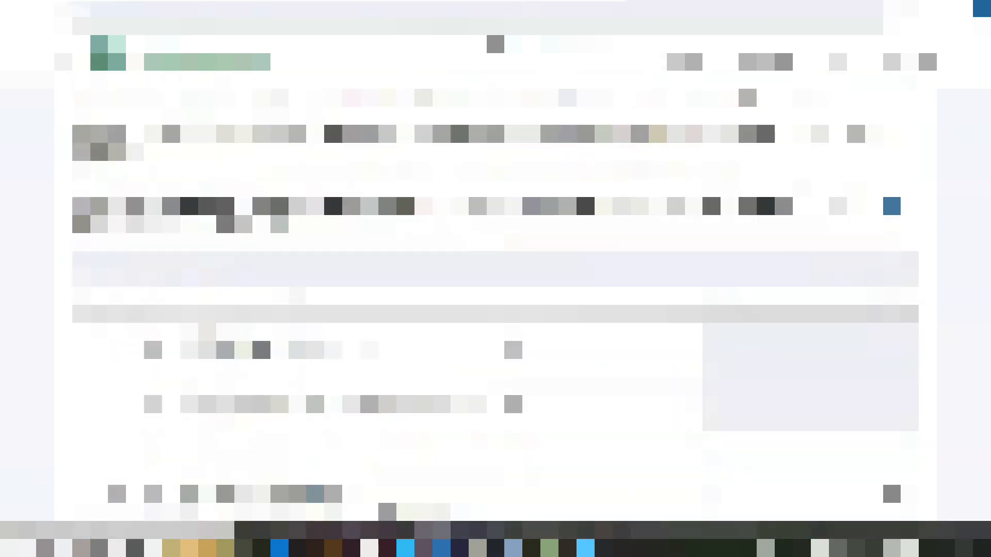
{"action": "scroll", "coordinate": [495, 310], "scroll_direction": "down", "scroll_amount": 8}
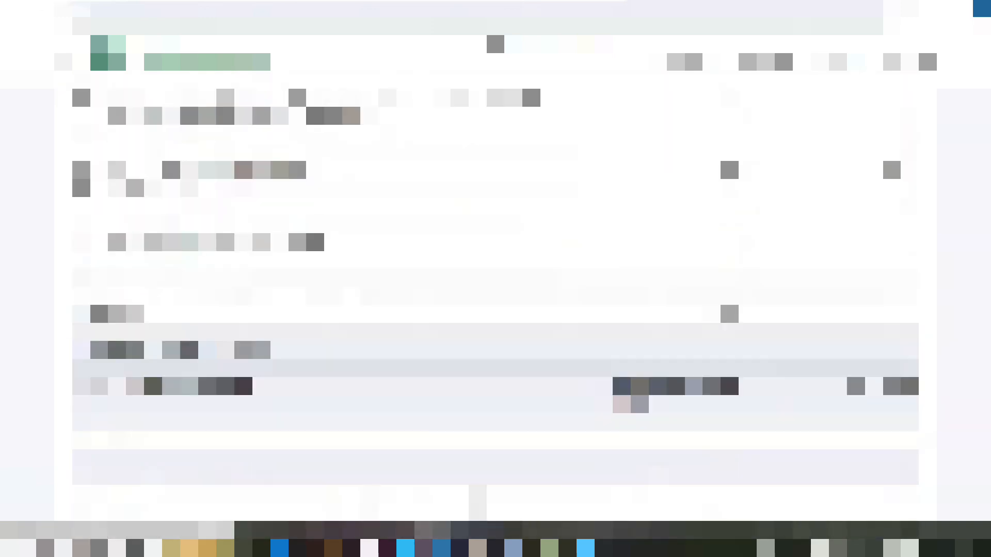
{"action": "scroll", "coordinate": [495, 310], "scroll_direction": "down", "scroll_amount": 8}
{"action": "scroll", "coordinate": [496, 310], "scroll_direction": "down", "scroll_amount": 8}
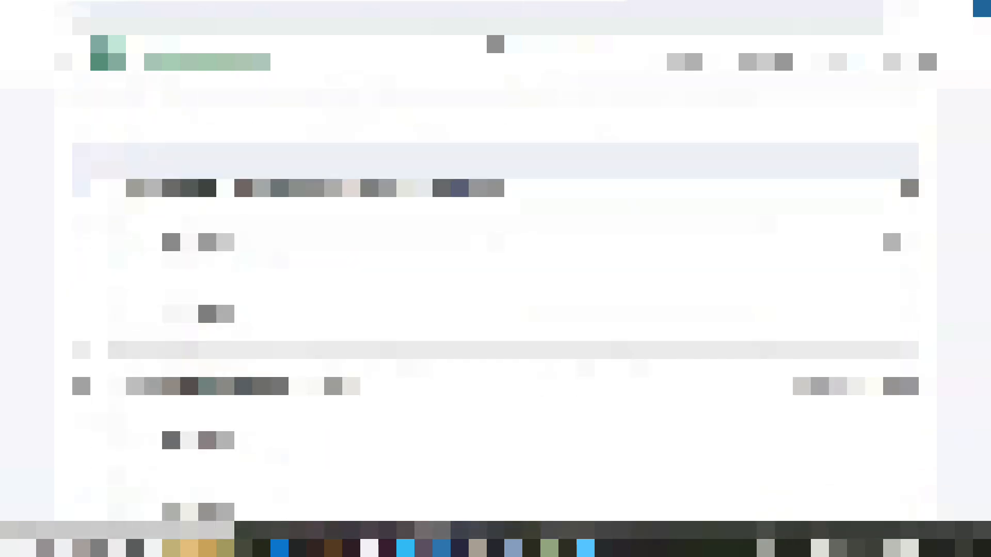
{"action": "scroll", "coordinate": [495, 310], "scroll_direction": "down", "scroll_amount": 6}
{"action": "scroll", "coordinate": [495, 310], "scroll_direction": "down", "scroll_amount": 3}
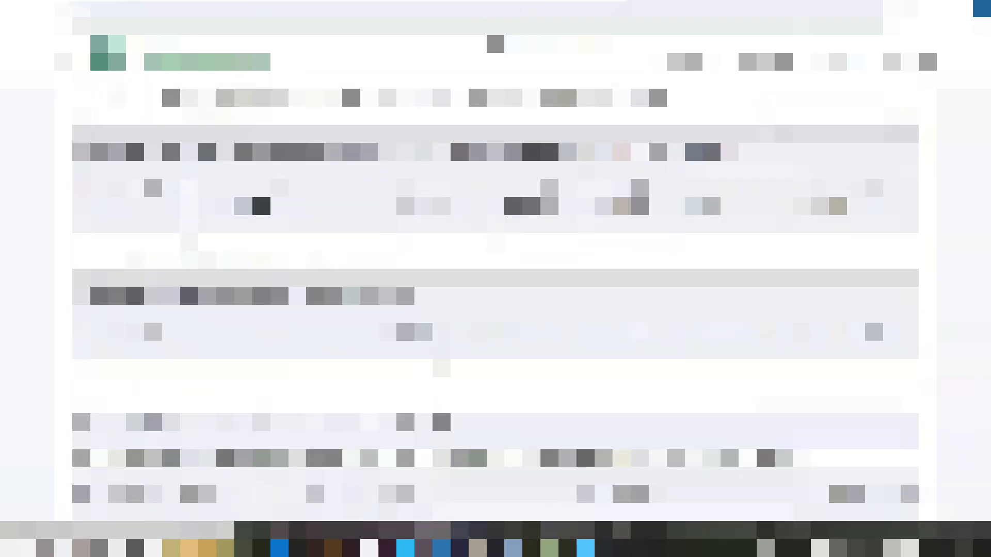
{"action": "scroll", "coordinate": [496, 309], "scroll_direction": "down", "scroll_amount": 8}
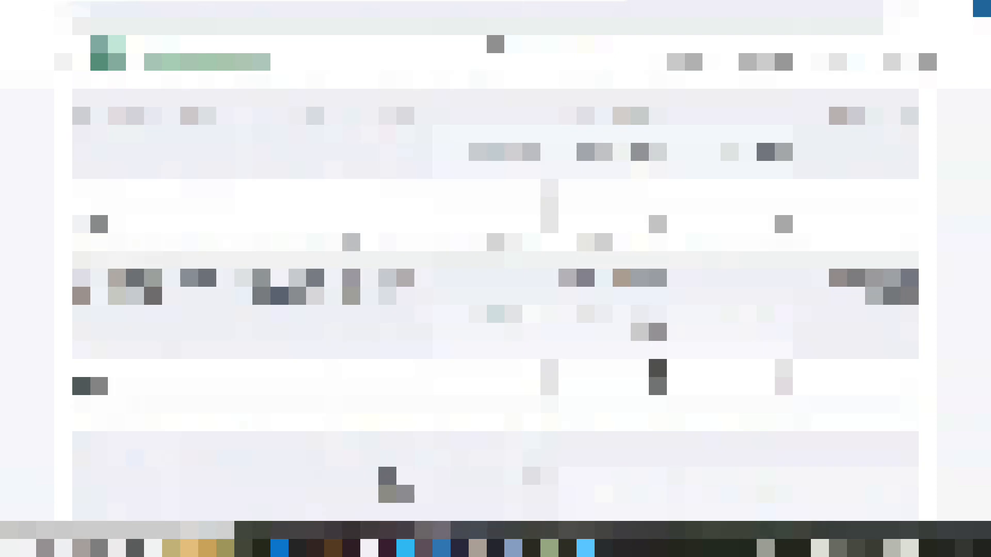
{"action": "scroll", "coordinate": [495, 309], "scroll_direction": "down", "scroll_amount": 10}
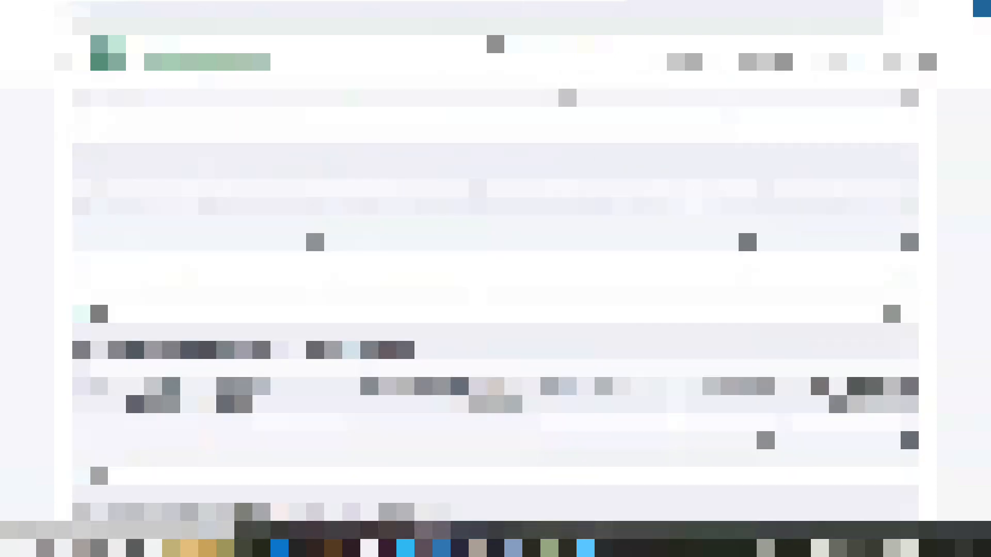
{"action": "scroll", "coordinate": [496, 310], "scroll_direction": "down", "scroll_amount": 4}
{"action": "scroll", "coordinate": [496, 309], "scroll_direction": "down", "scroll_amount": 6}
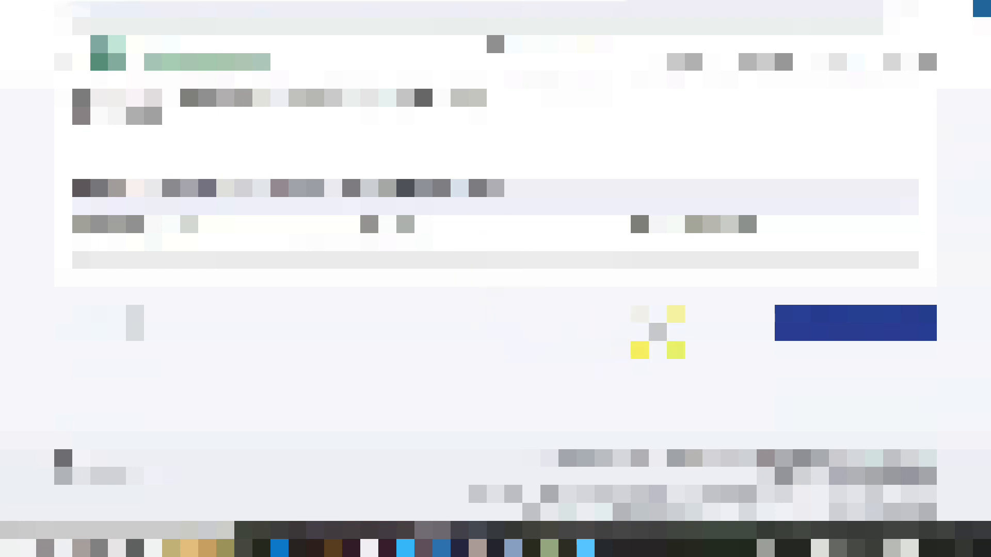
{"action": "left_click", "coordinate": [837, 334]}
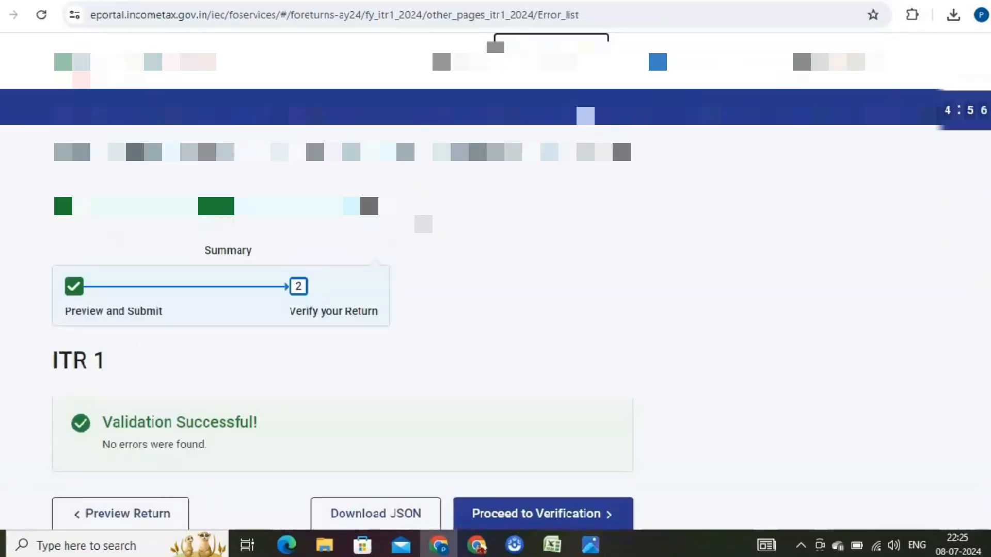
- Proceed from the validated return to verification and continue with e-Verify Now as the verification method
{"action": "scroll", "coordinate": [340, 278], "scroll_direction": "down", "scroll_amount": 1}
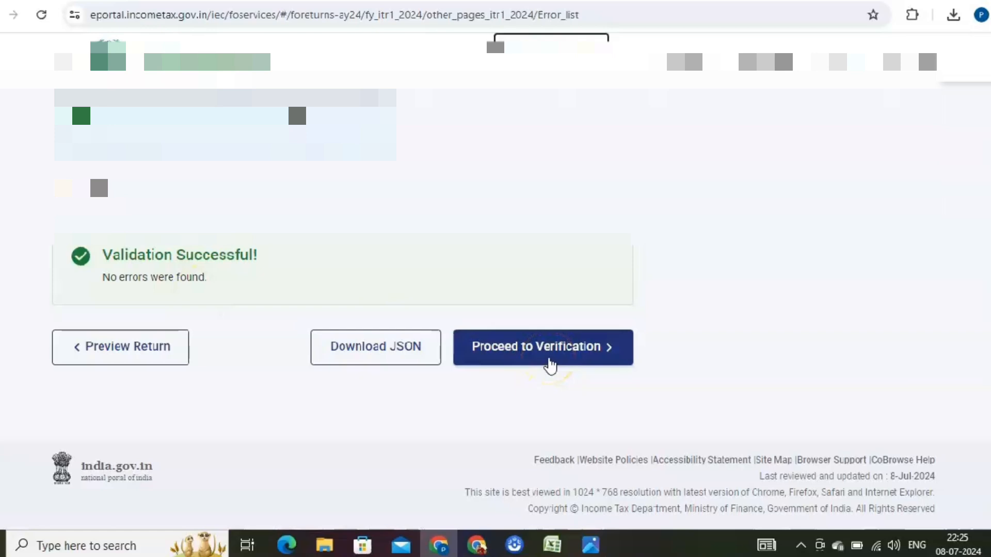
{"action": "left_click", "coordinate": [549, 359]}
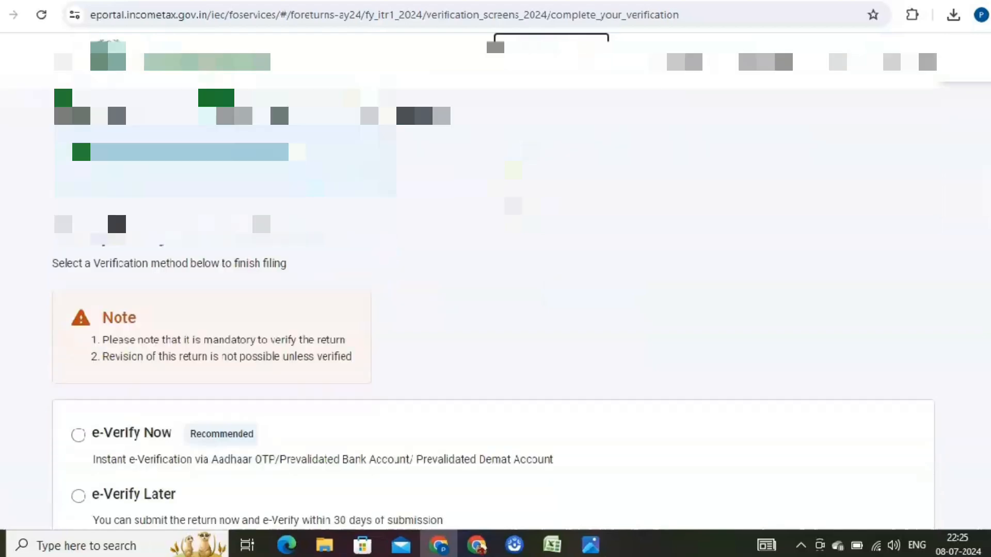
{"action": "scroll", "coordinate": [496, 310], "scroll_direction": "down", "scroll_amount": 2}
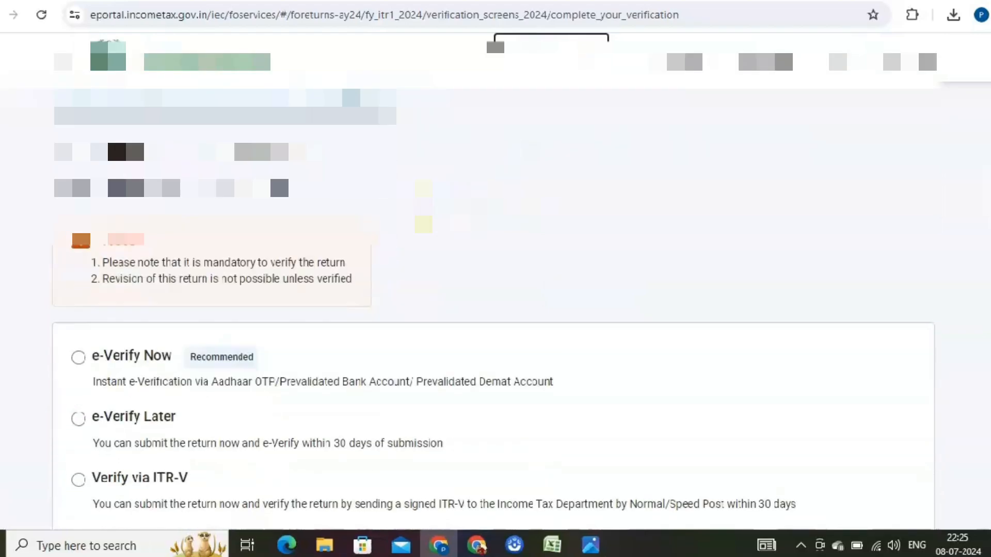
{"action": "scroll", "coordinate": [243, 265], "scroll_direction": "down", "scroll_amount": 1}
{"action": "left_click", "coordinate": [78, 280]}
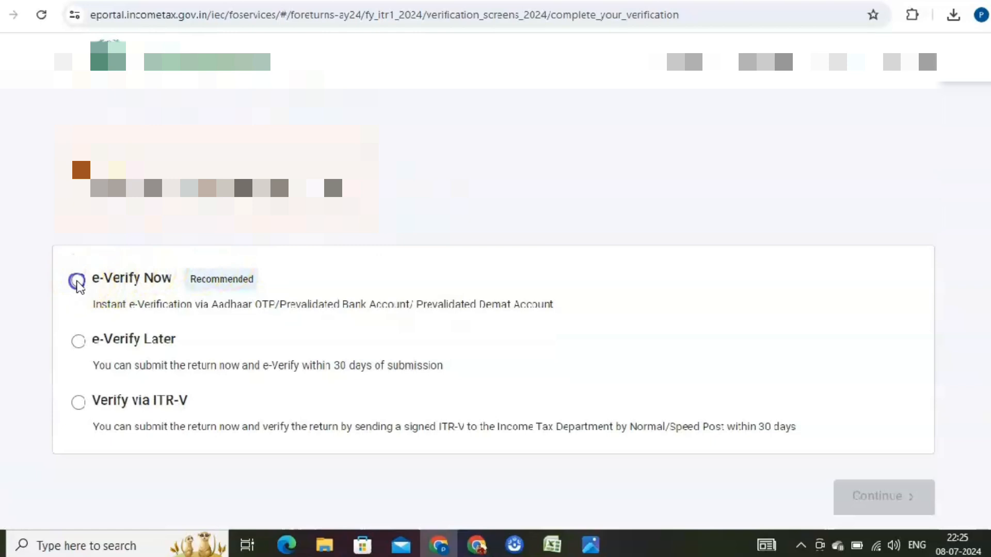
{"action": "scroll", "coordinate": [200, 259], "scroll_direction": "down", "scroll_amount": 2}
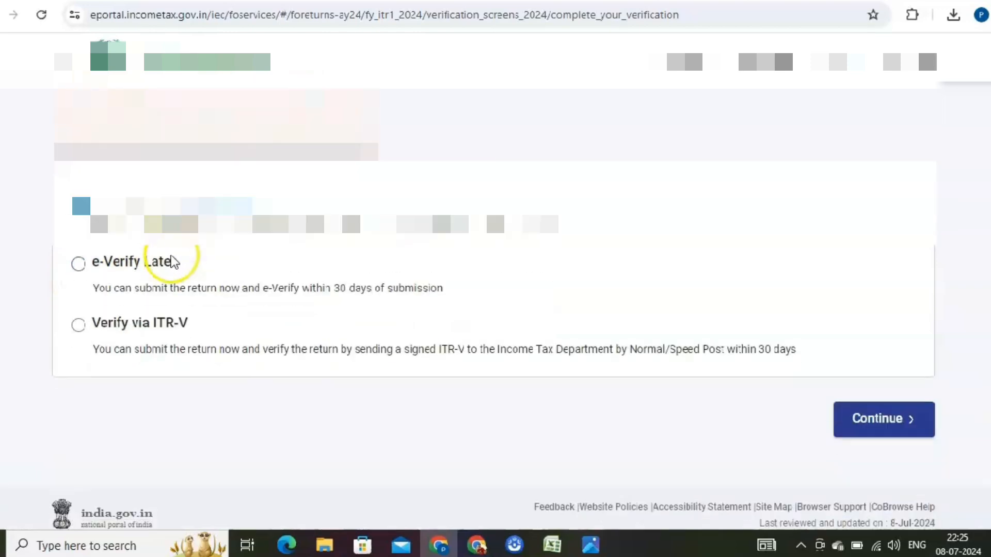
{"action": "left_click", "coordinate": [872, 382]}
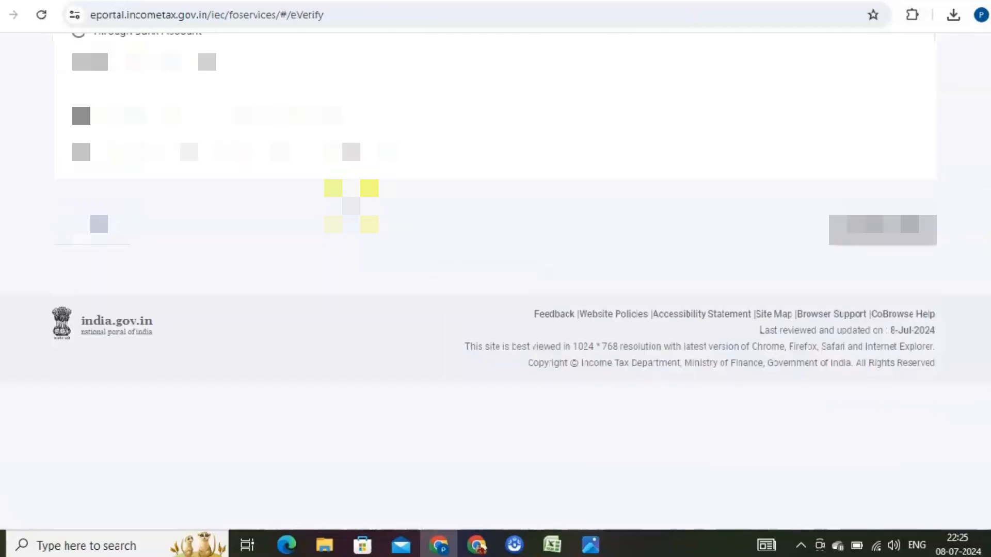
- Choose e-verification by OTP on the Aadhaar-registered mobile number, agree to validate the Aadhaar details and generate the Aadhaar OTP
{"action": "scroll", "coordinate": [352, 207], "scroll_direction": "up", "scroll_amount": 8}
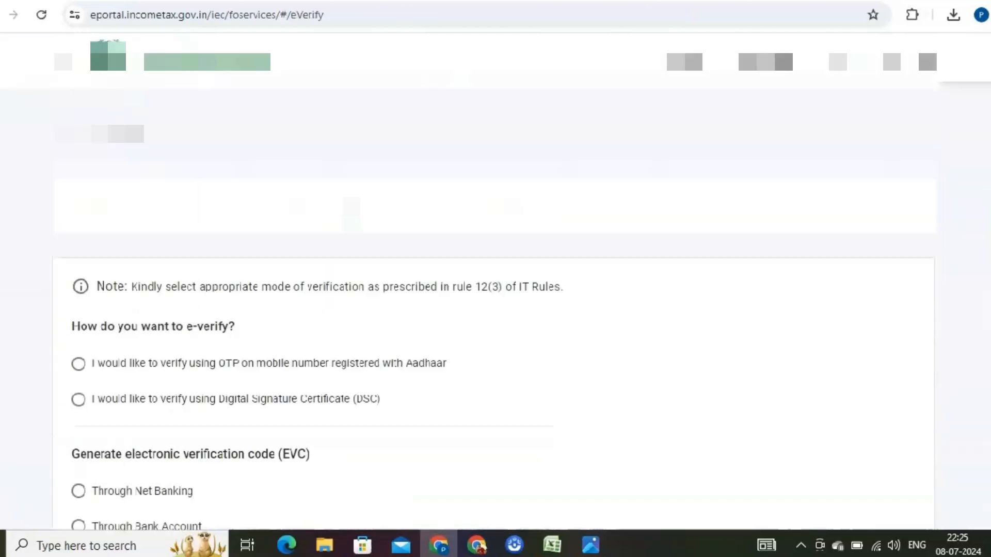
{"action": "scroll", "coordinate": [352, 208], "scroll_direction": "down", "scroll_amount": 2}
{"action": "scroll", "coordinate": [352, 207], "scroll_direction": "down", "scroll_amount": 2}
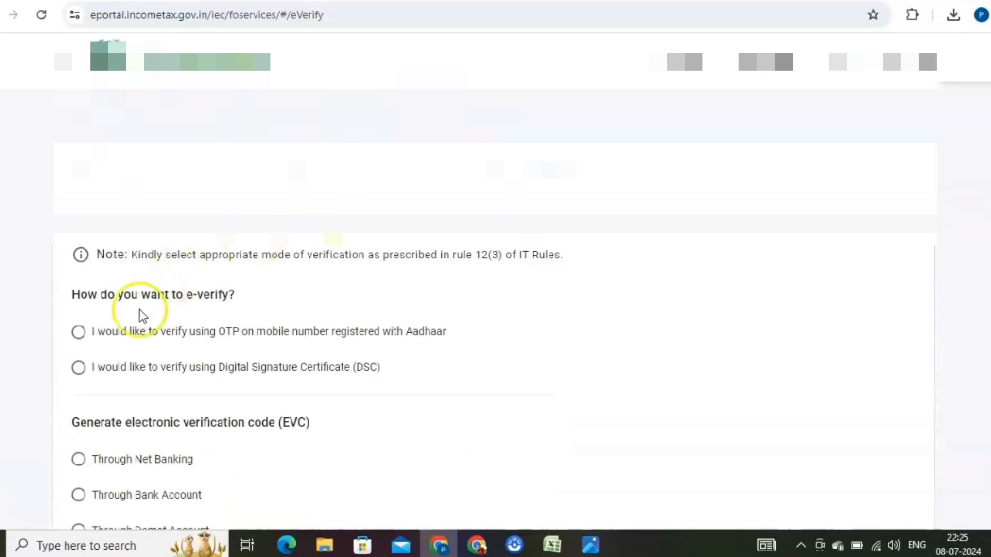
{"action": "left_click", "coordinate": [79, 333]}
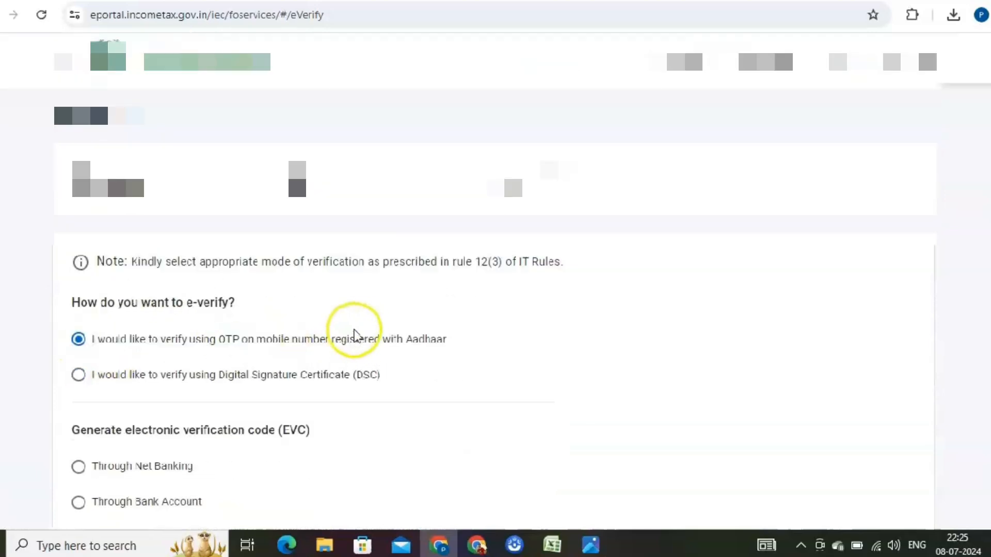
{"action": "scroll", "coordinate": [401, 281], "scroll_direction": "down", "scroll_amount": 3}
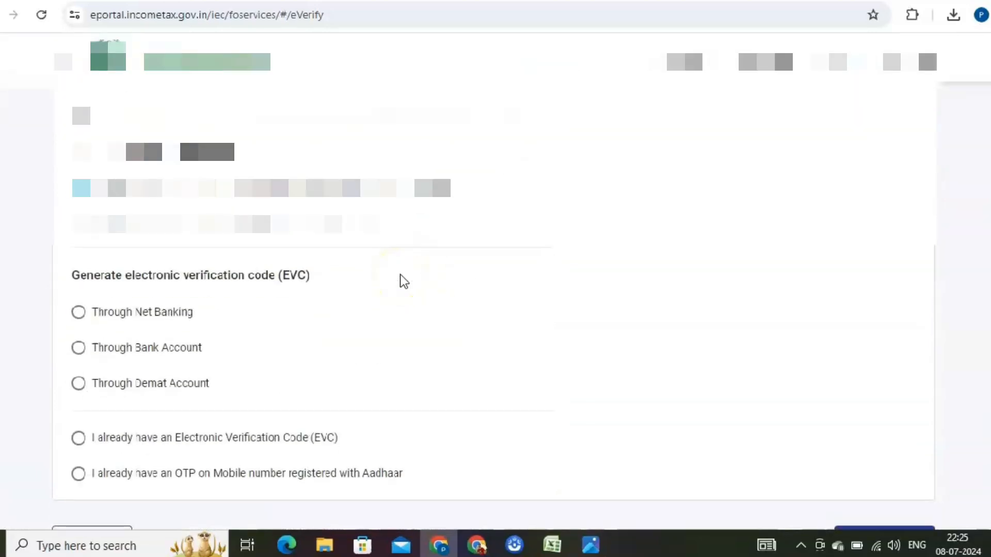
{"action": "scroll", "coordinate": [400, 281], "scroll_direction": "down", "scroll_amount": 3}
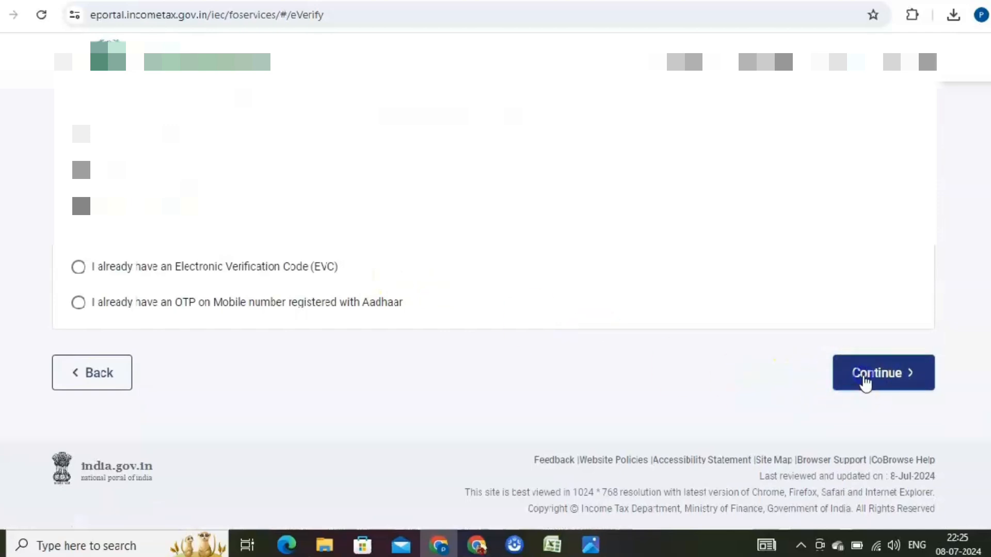
{"action": "left_click", "coordinate": [865, 384]}
{"action": "left_click", "coordinate": [301, 317]}
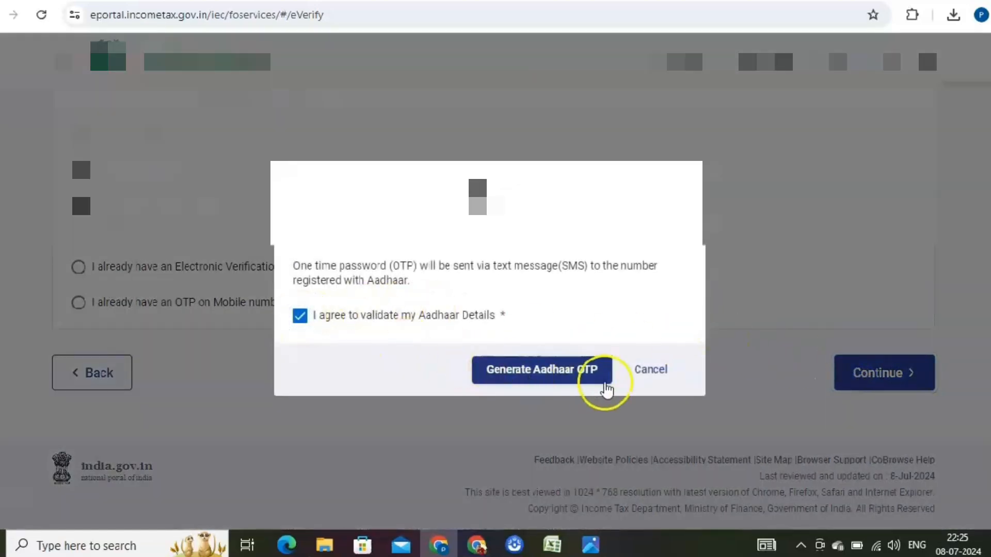
{"action": "left_click", "coordinate": [553, 370]}
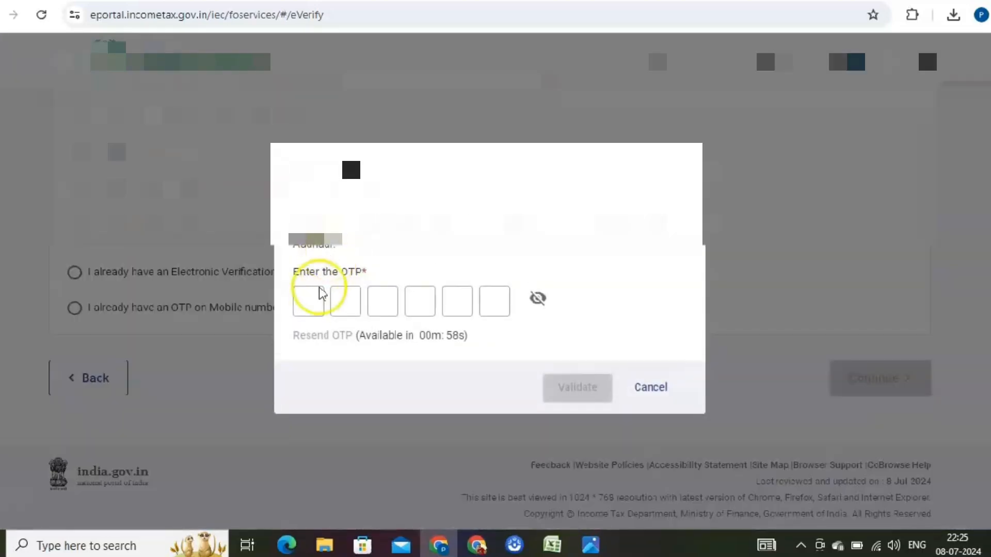
- Enter the six-digit Aadhaar OTP and validate it to e-verify the return
{"action": "left_click", "coordinate": [312, 299]}
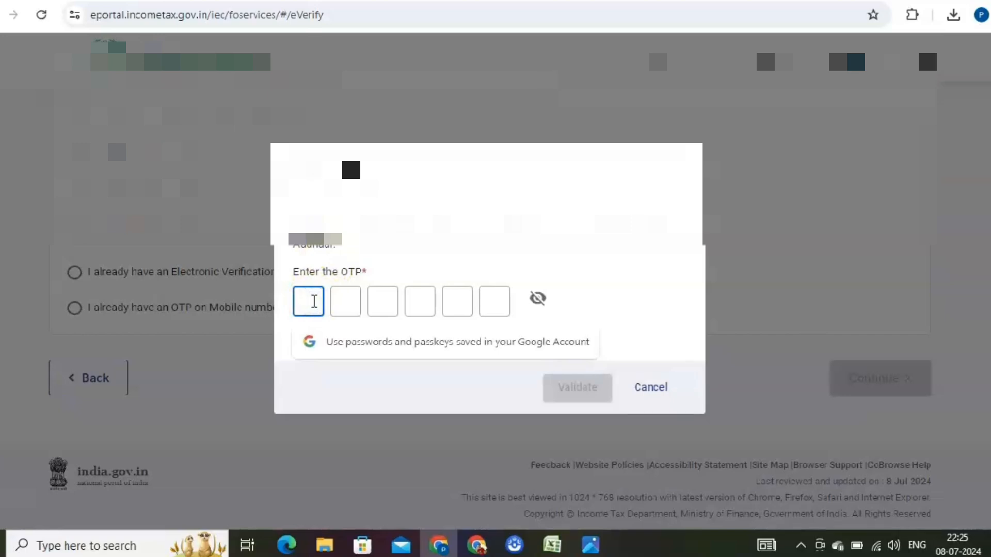
{"action": "type", "text": "•"}
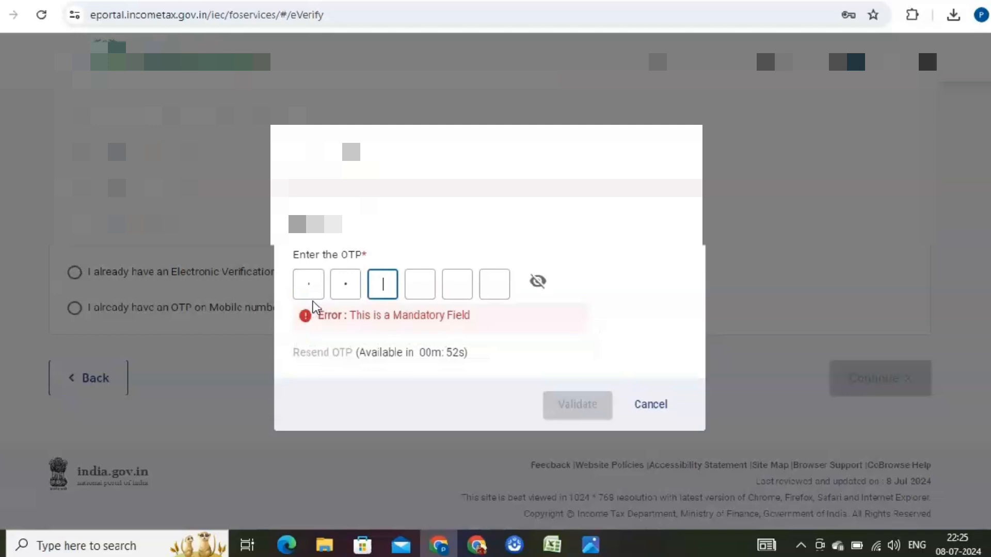
{"action": "type", "text": "••"}
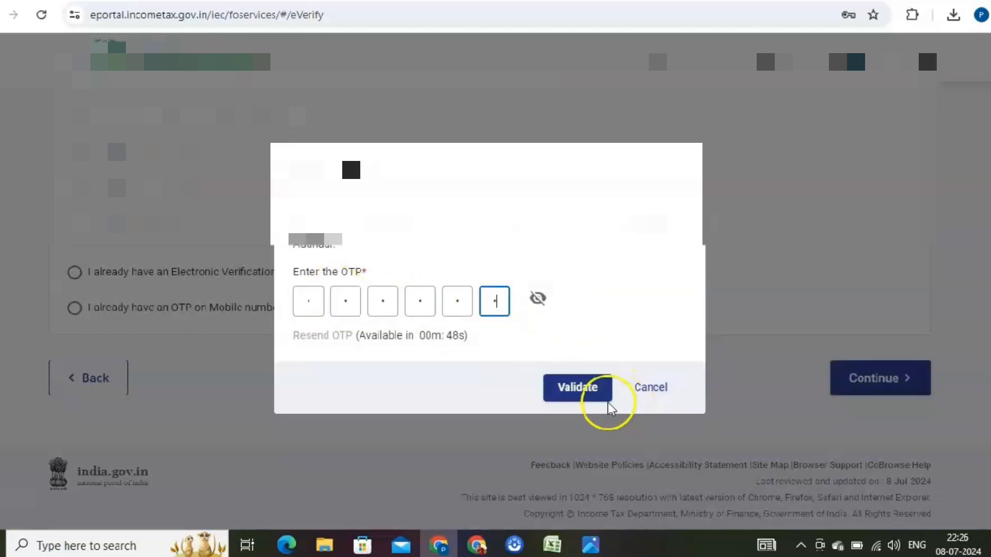
{"action": "left_click", "coordinate": [592, 393]}
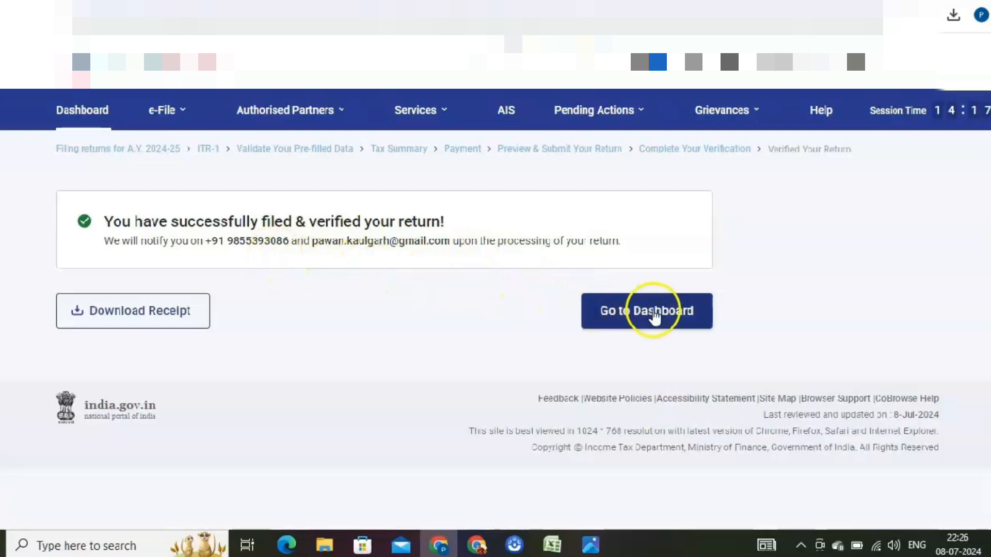
- Download the filing receipt and go to the dashboard to review the Assessment Year 2024-25 filing status
{"action": "left_click", "coordinate": [187, 317]}
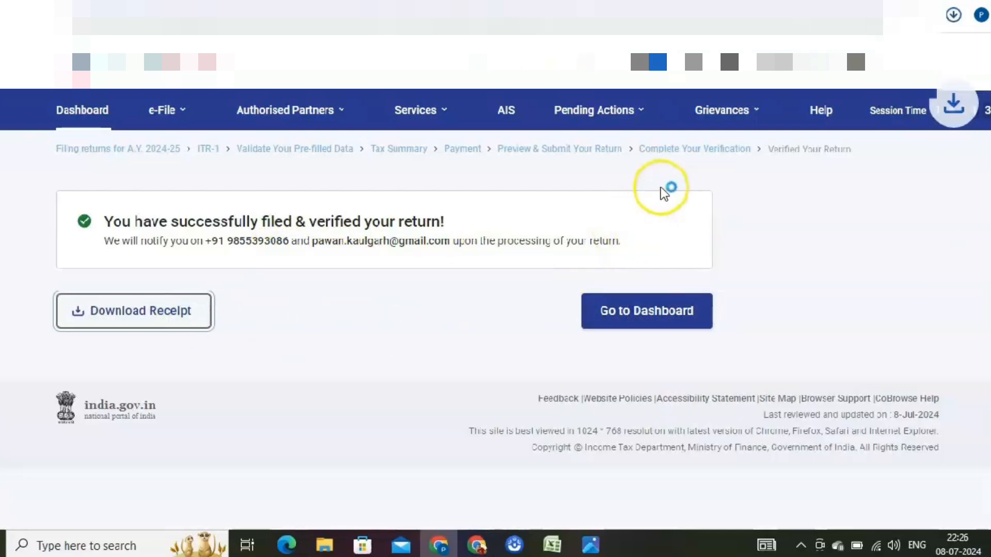
{"action": "left_click", "coordinate": [663, 313]}
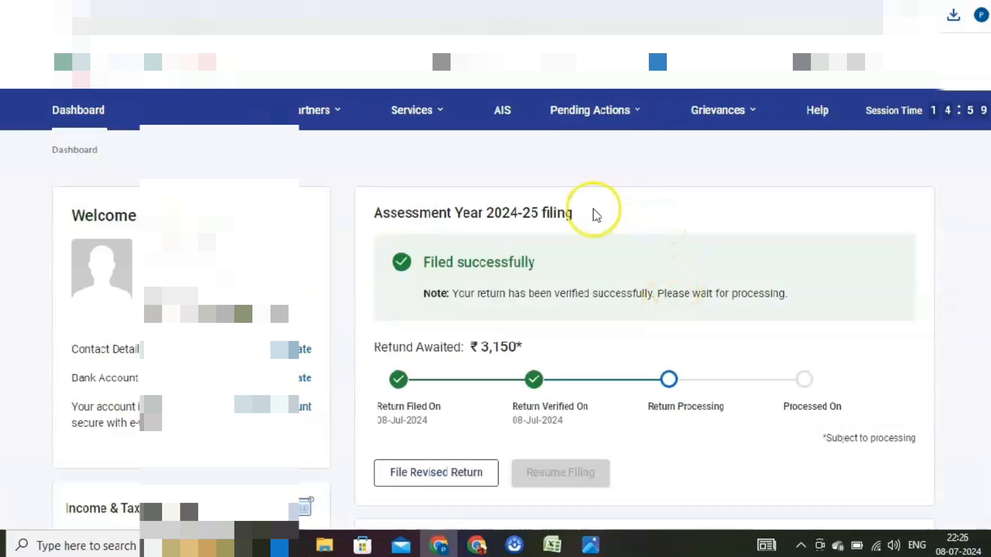
{"action": "scroll", "coordinate": [596, 217], "scroll_direction": "down", "scroll_amount": 3}
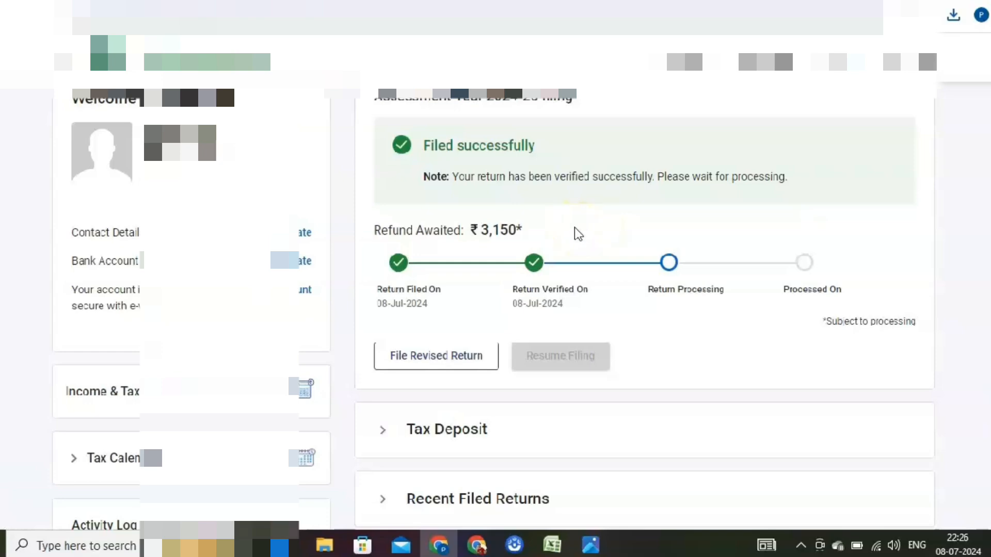
{"action": "scroll", "coordinate": [578, 234], "scroll_direction": "up", "scroll_amount": 3}
{"action": "scroll", "coordinate": [578, 234], "scroll_direction": "down", "scroll_amount": 6}
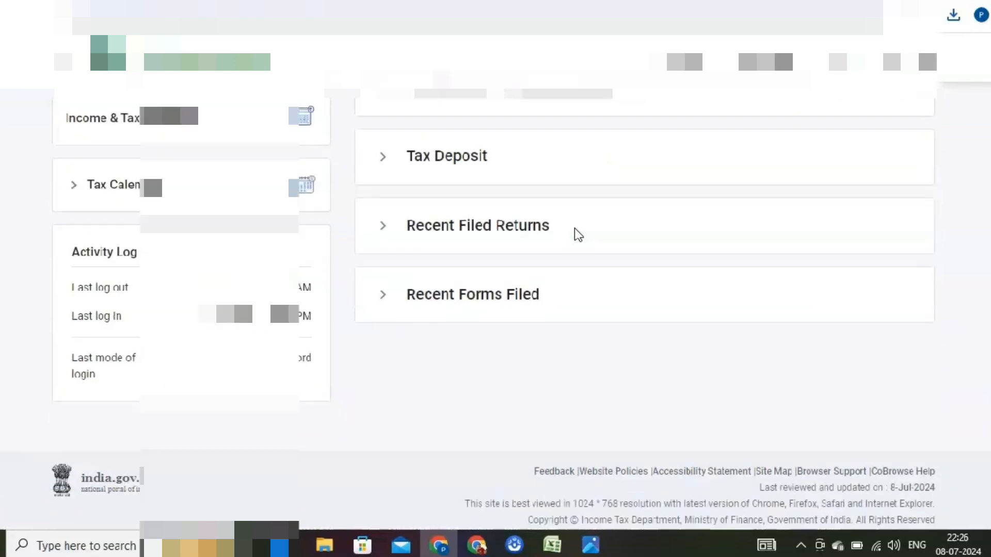